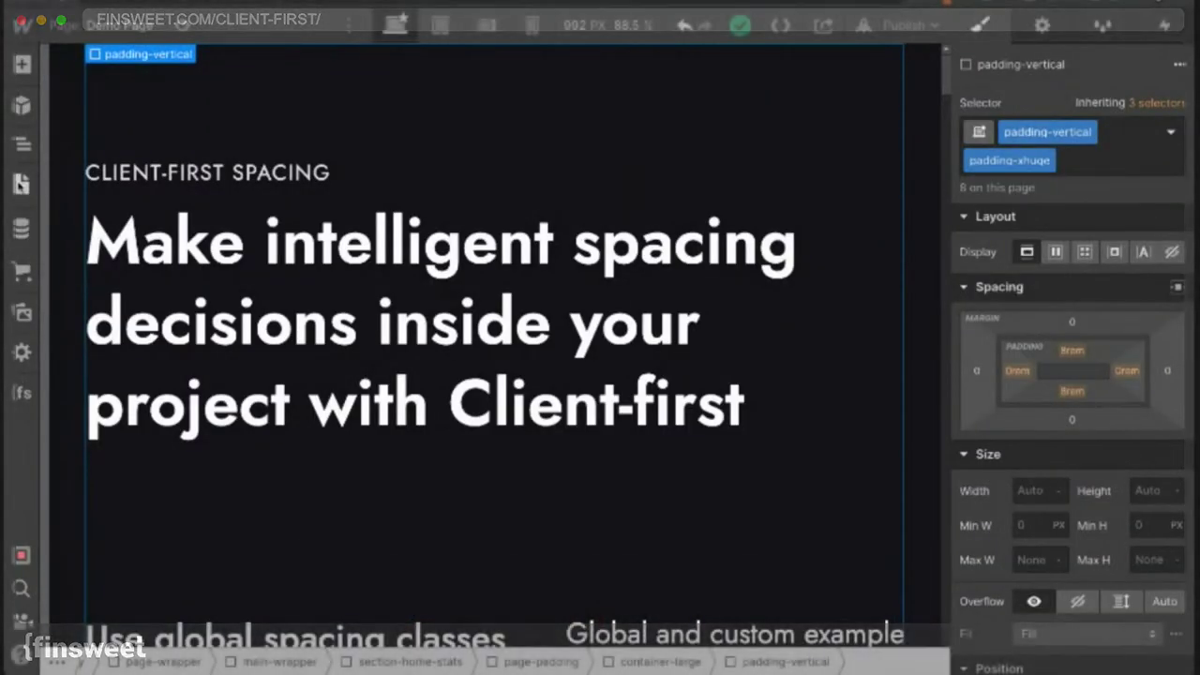
Open the Styleguide page and expand its element tree down to the blocks inside fs-styleguide_classes.
left_click(23, 184)
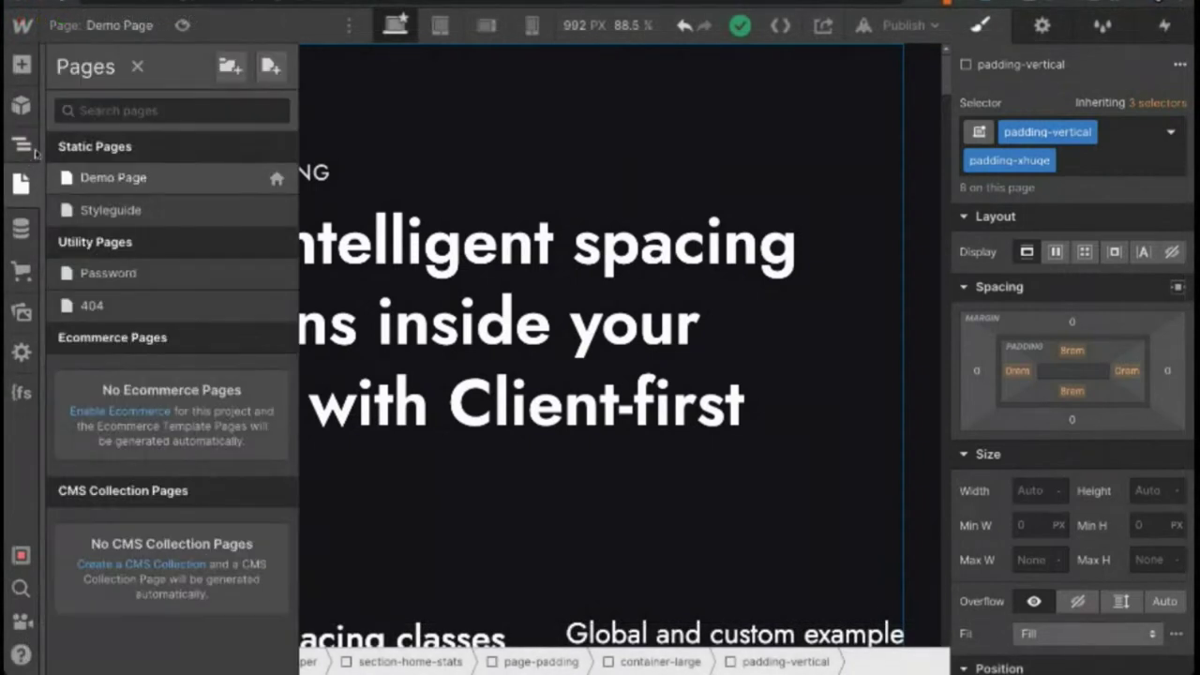
left_click(109, 212)
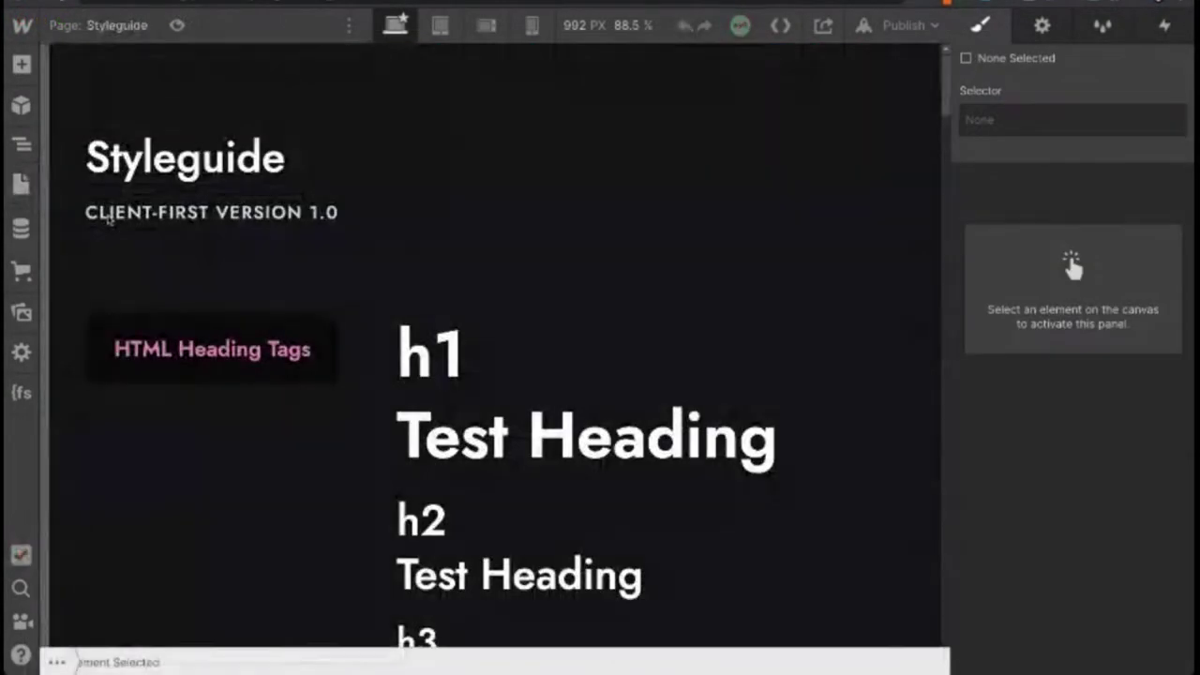
left_click(20, 145)
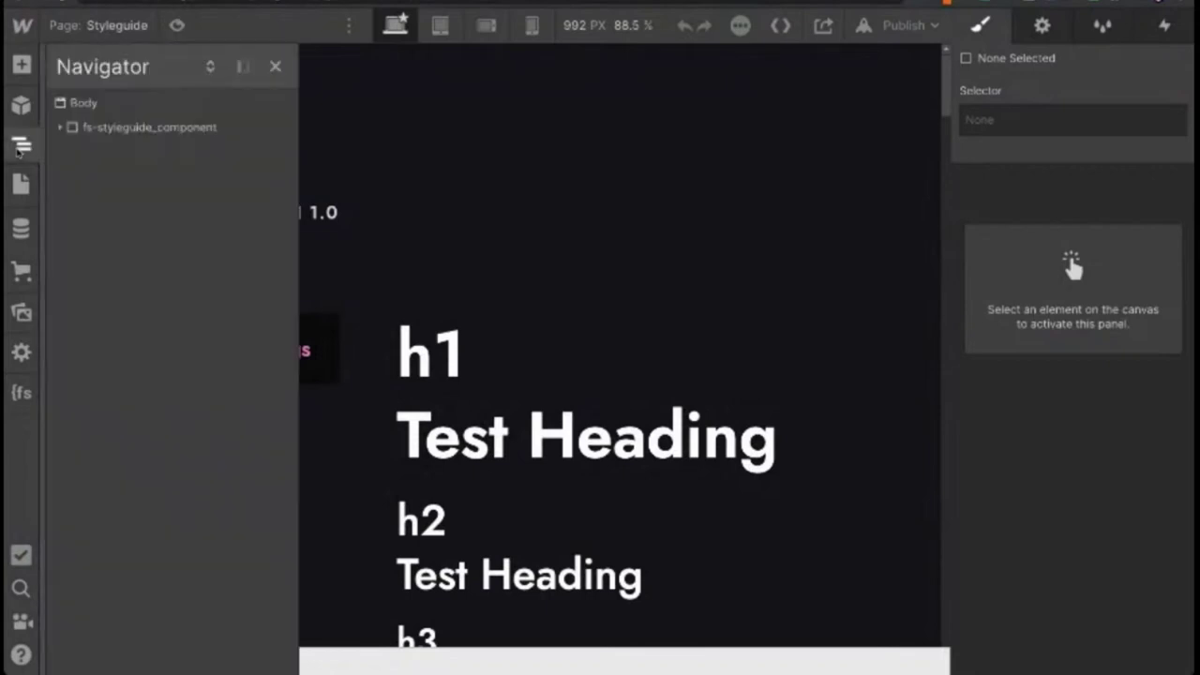
left_click(60, 128)
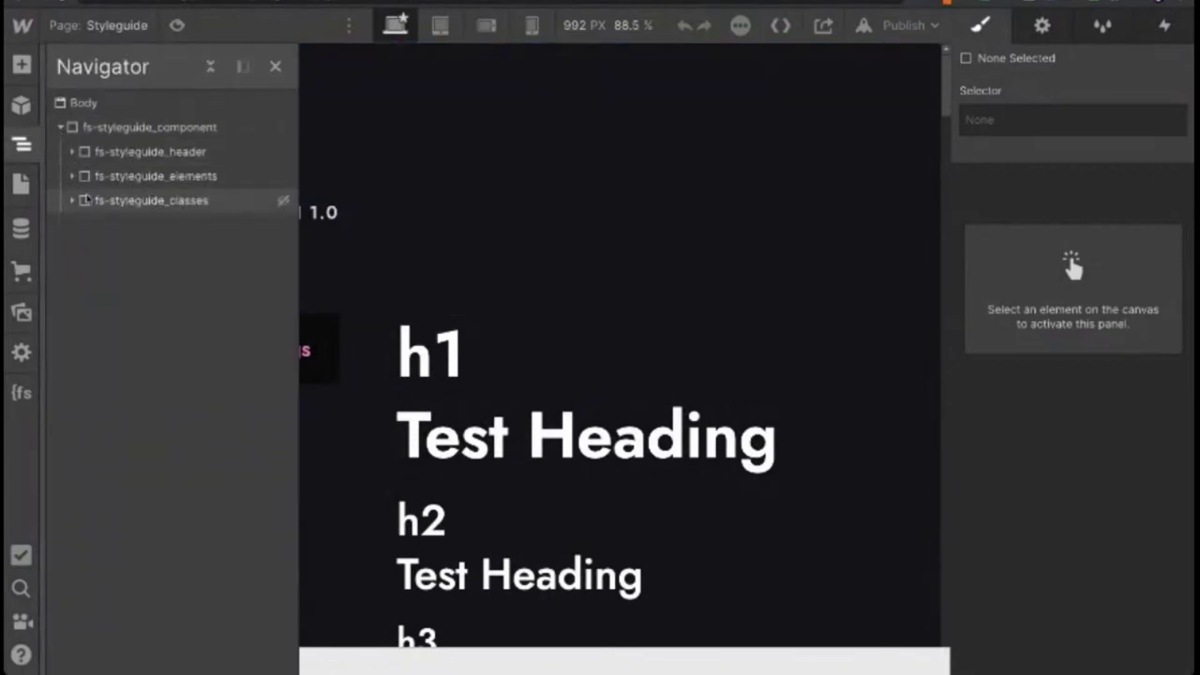
left_click(72, 202)
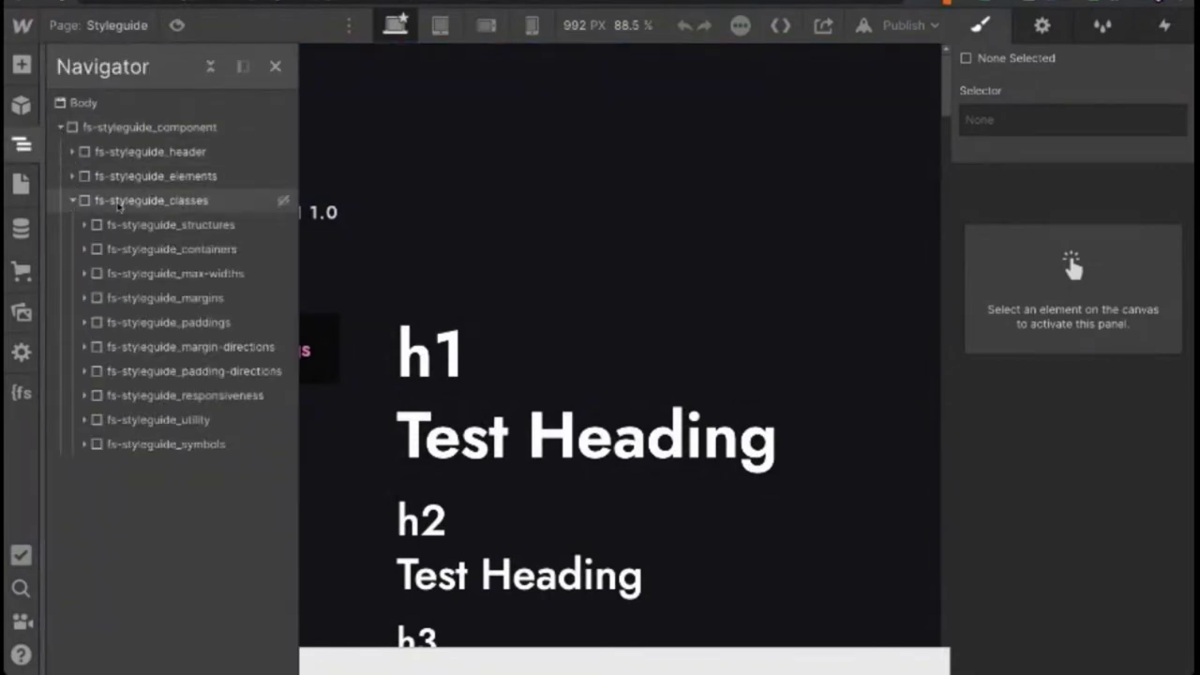
Paste copies of the style guide's fs-styleguide_margin-directions and fs-styleguide_margins blocks, in that order, into the blank Home page's body.
left_click(210, 348)
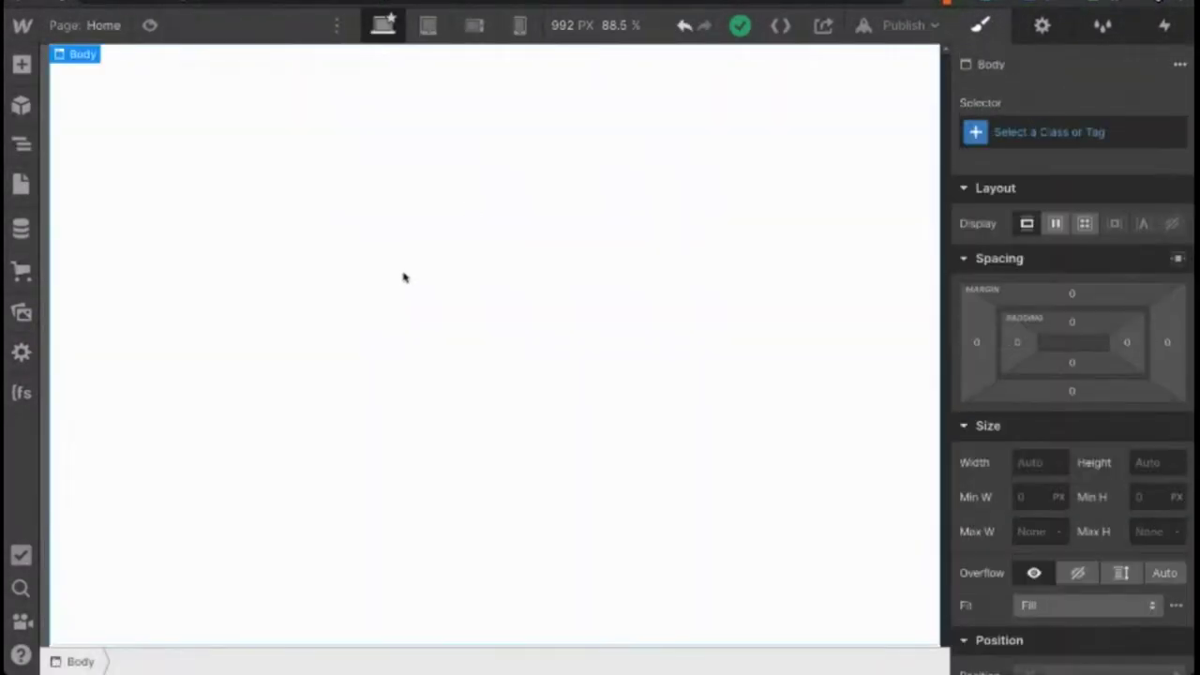
key("ctrl+v")
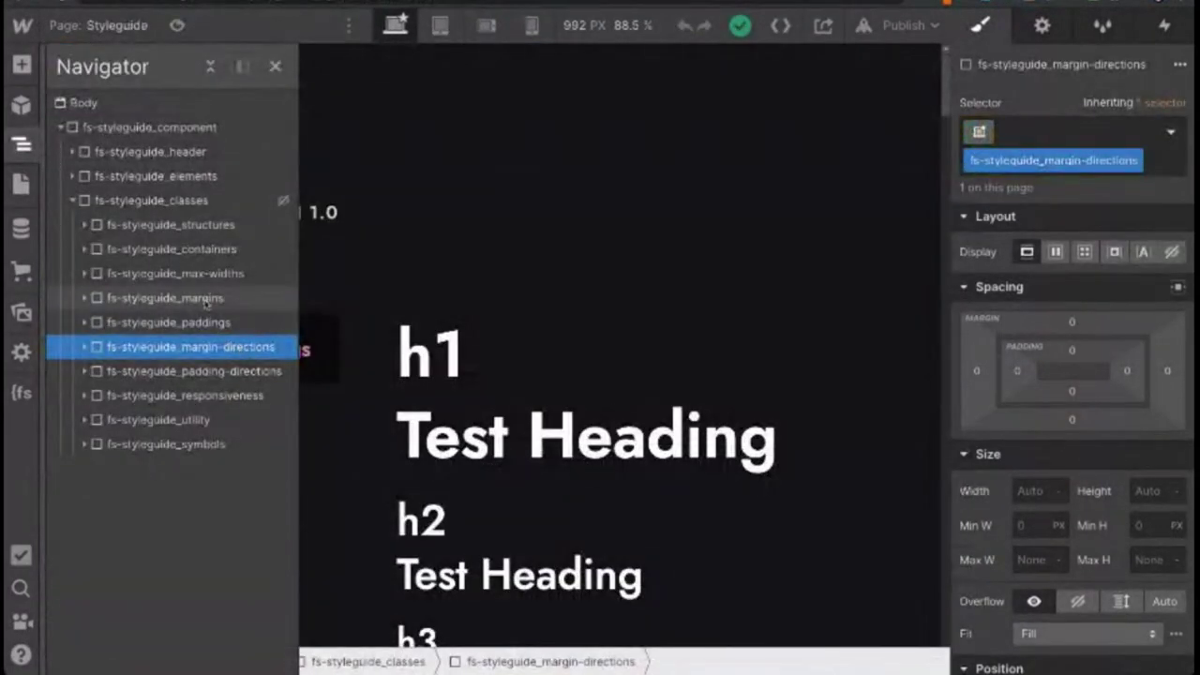
left_click(205, 300)
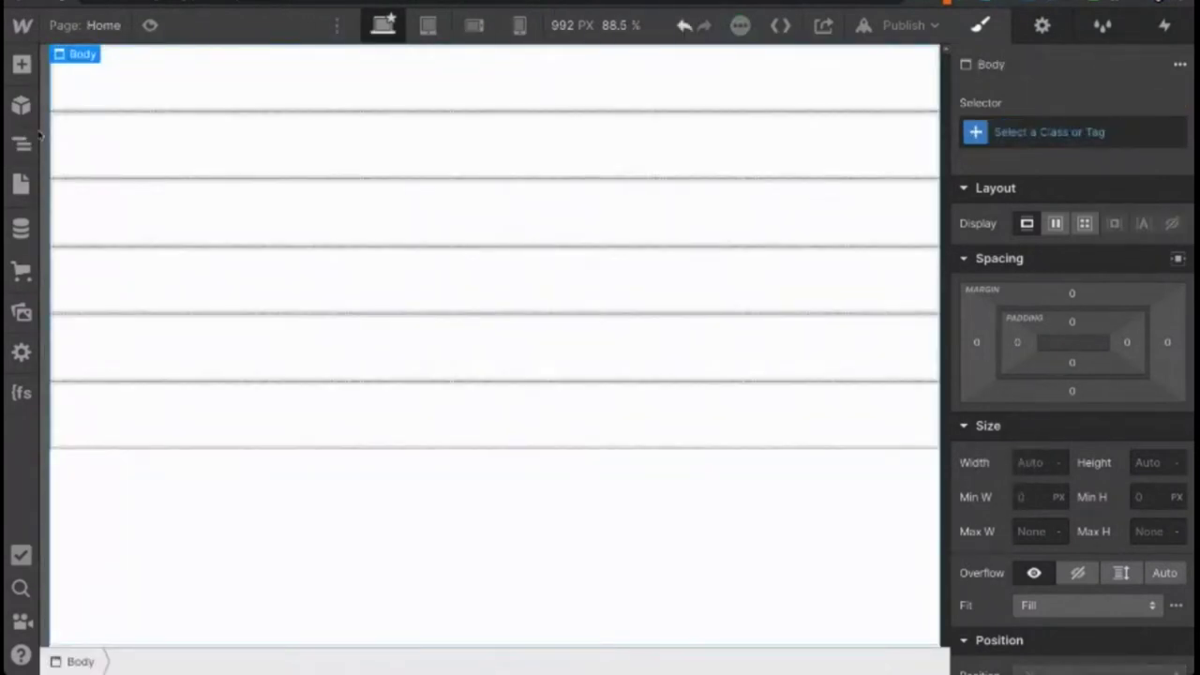
left_click(22, 143)
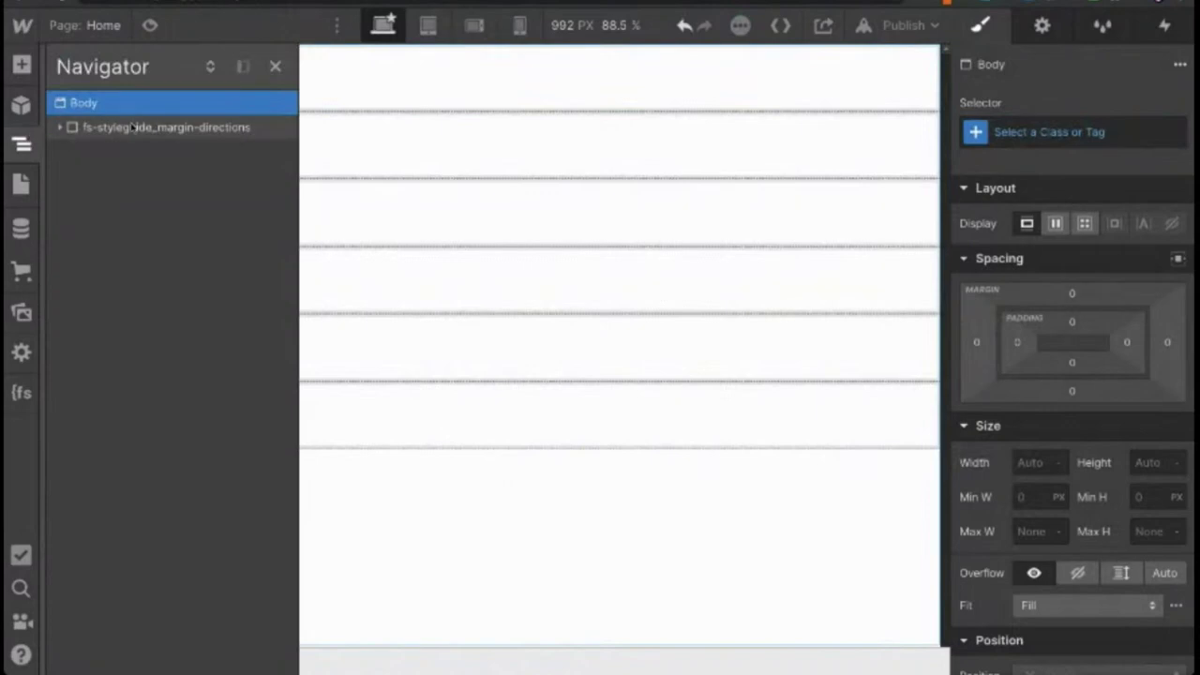
key("ctrl+v")
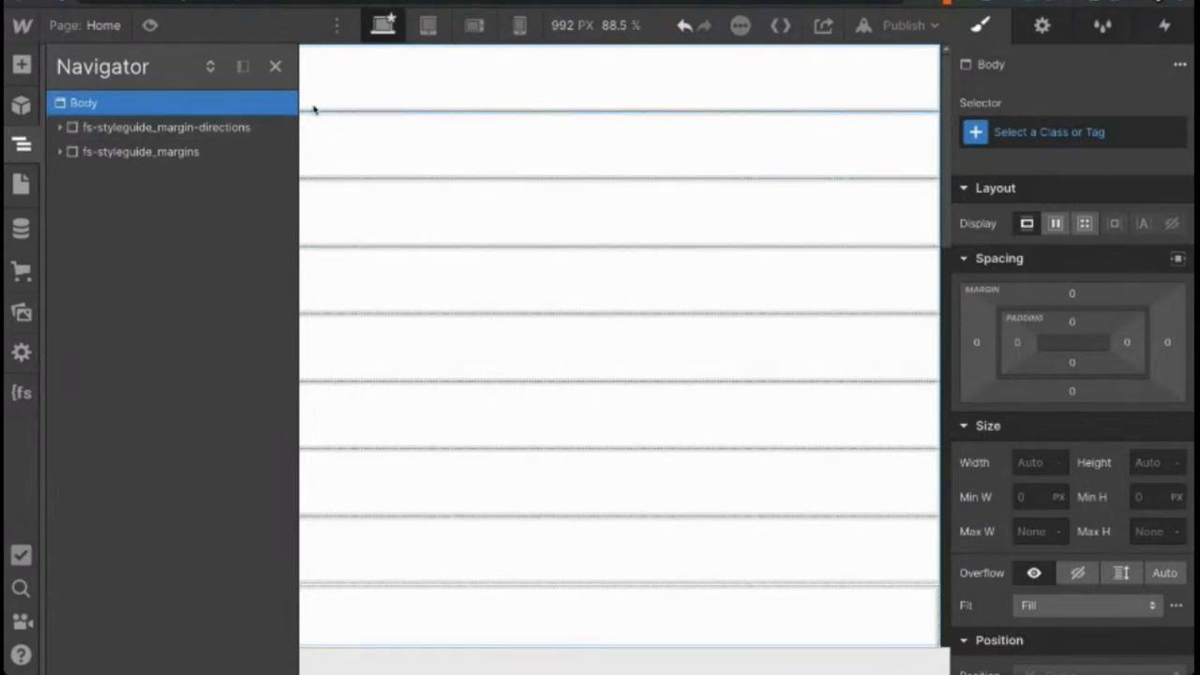
Add a div block at the end of the Home page and assign it the existing margin-top class.
key("a")
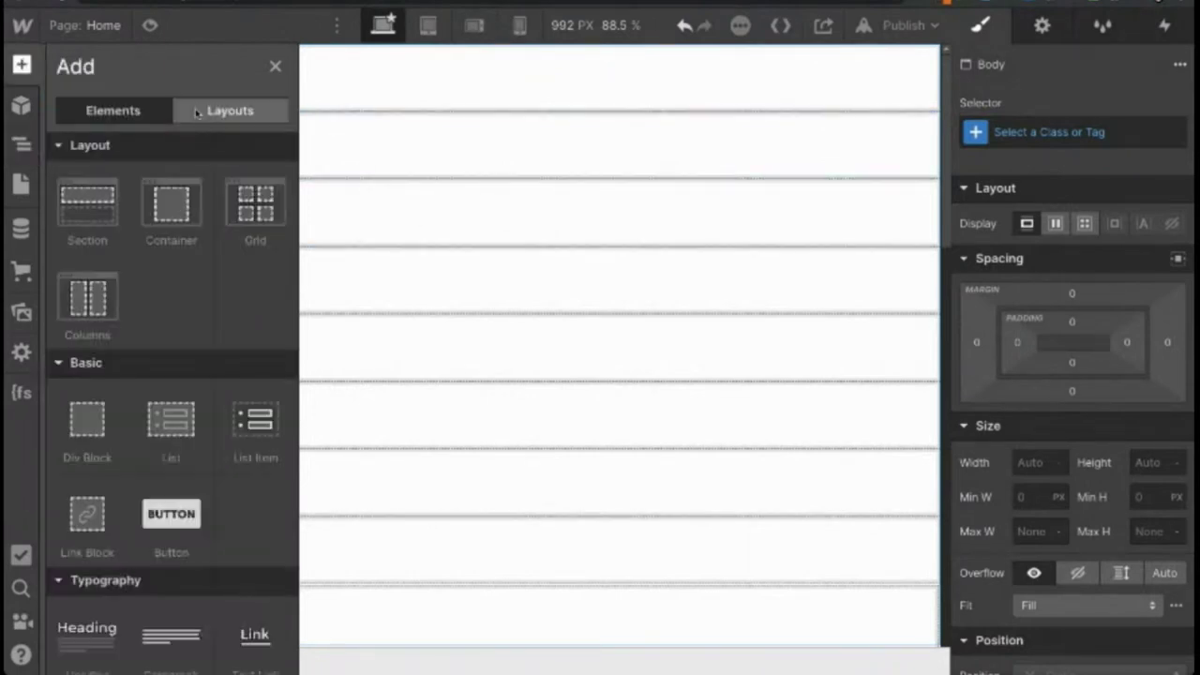
left_click(88, 427)
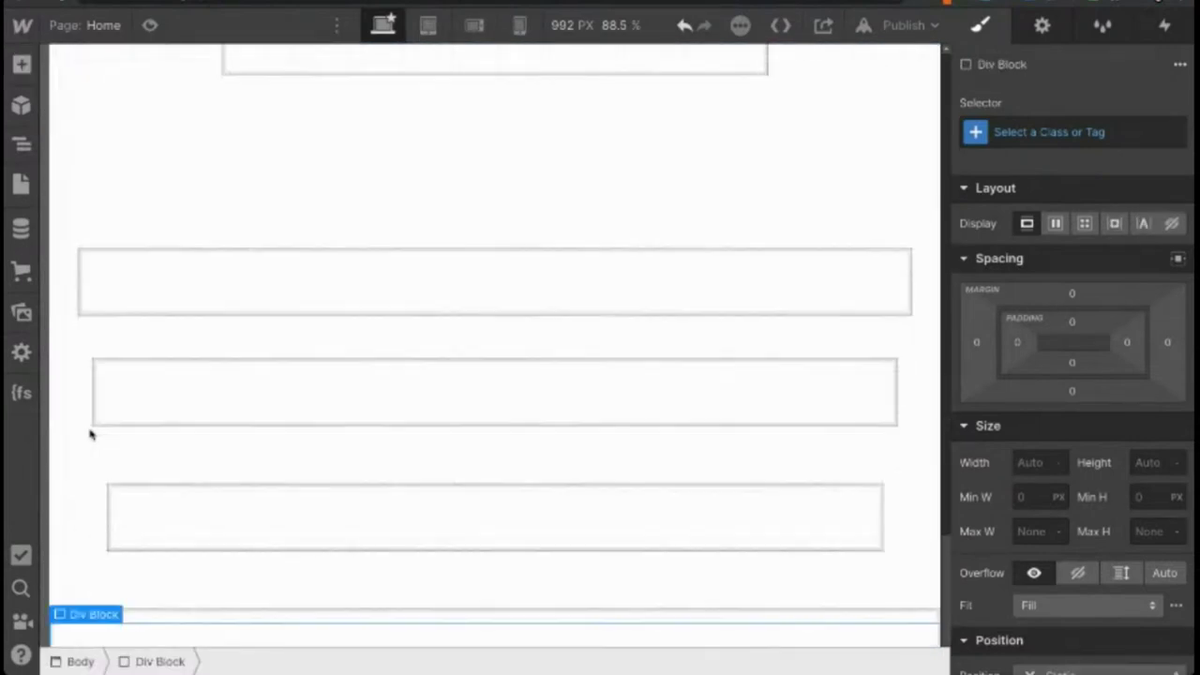
left_click(1057, 132)
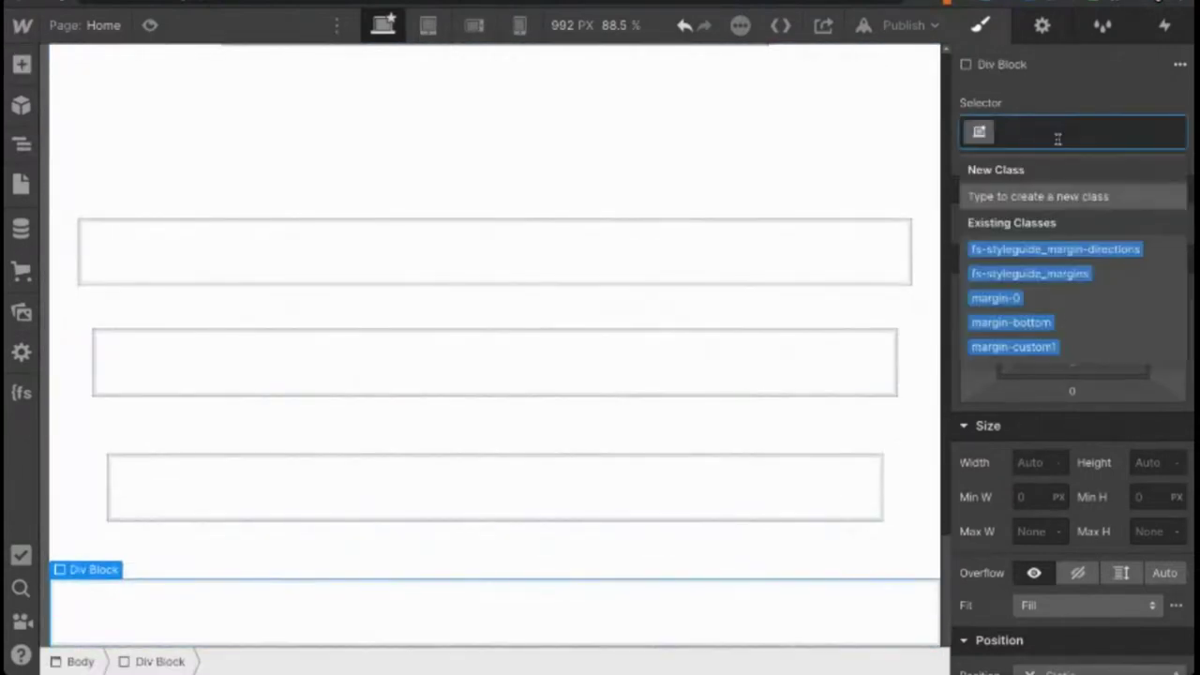
type("margin-top")
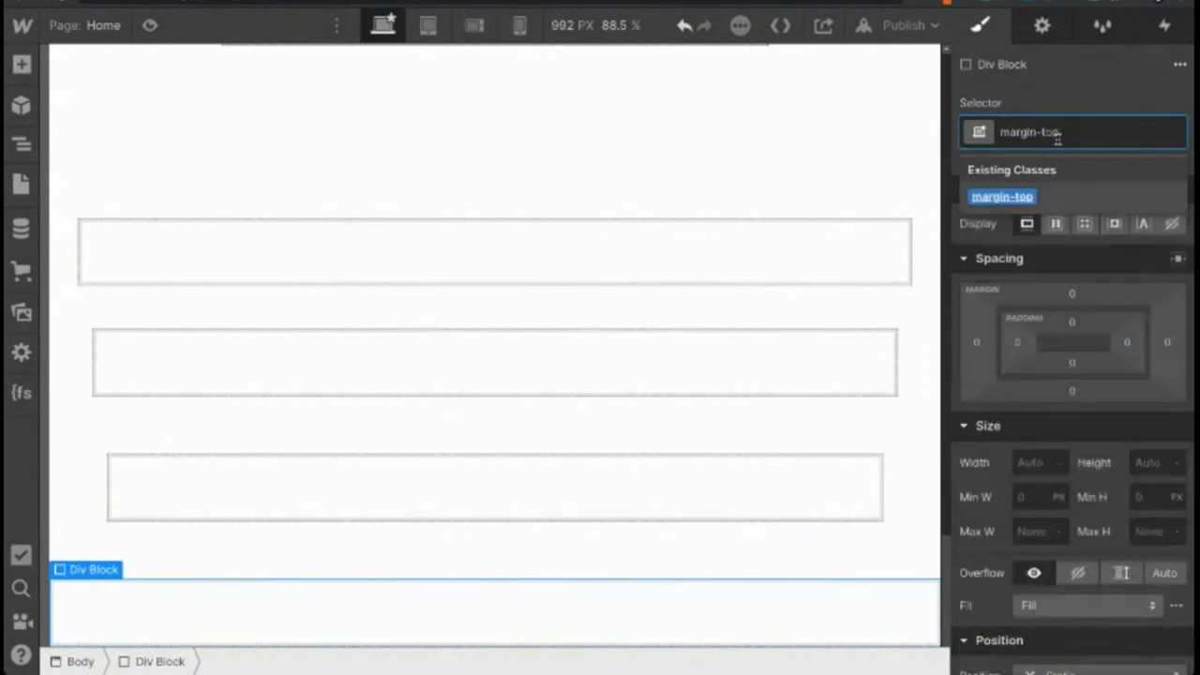
key("Return")
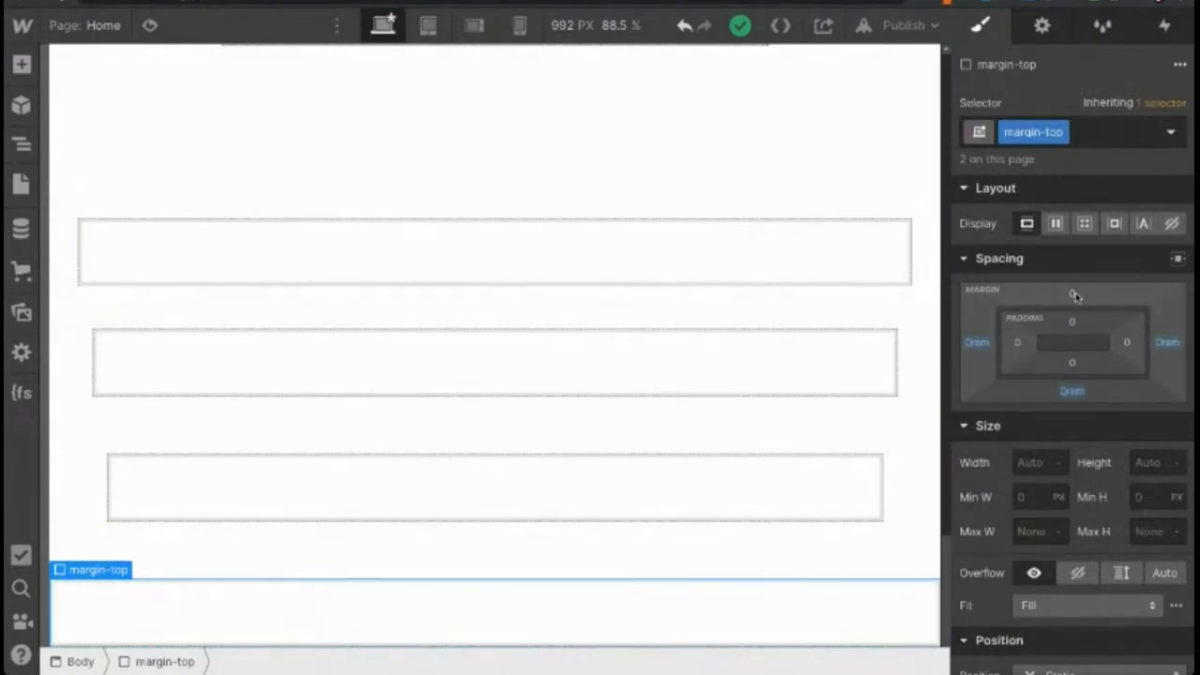
Add margin-large as a combo class on the new margin-top div.
left_click(1097, 132)
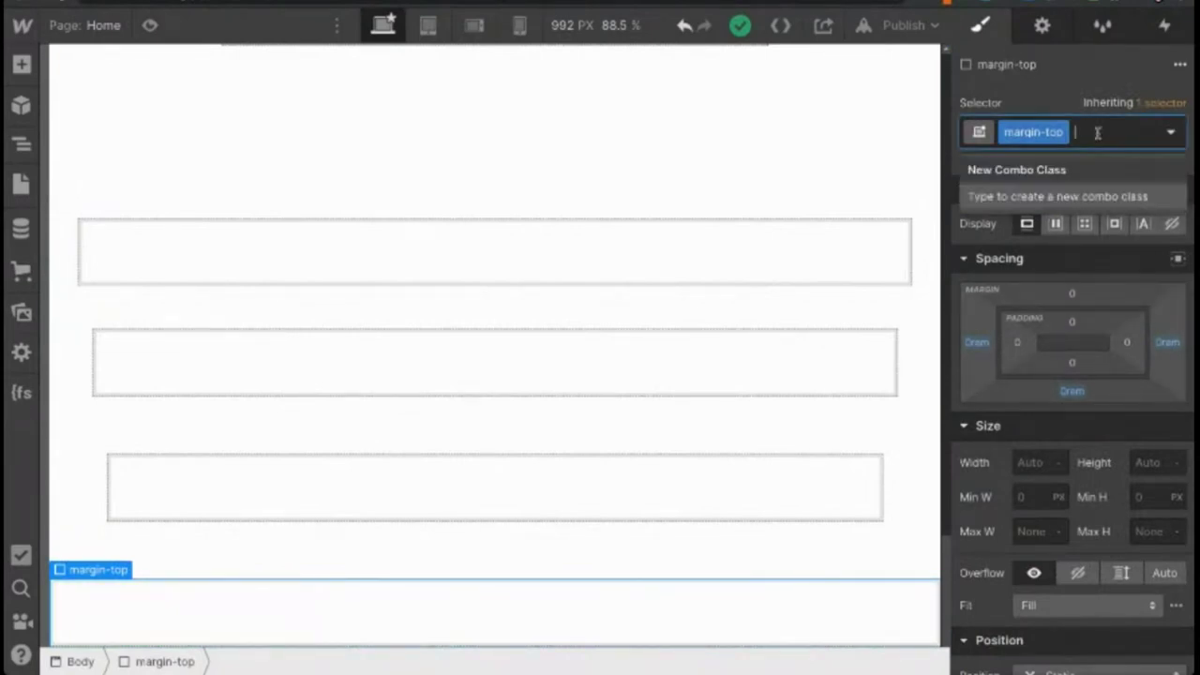
type("margin-large")
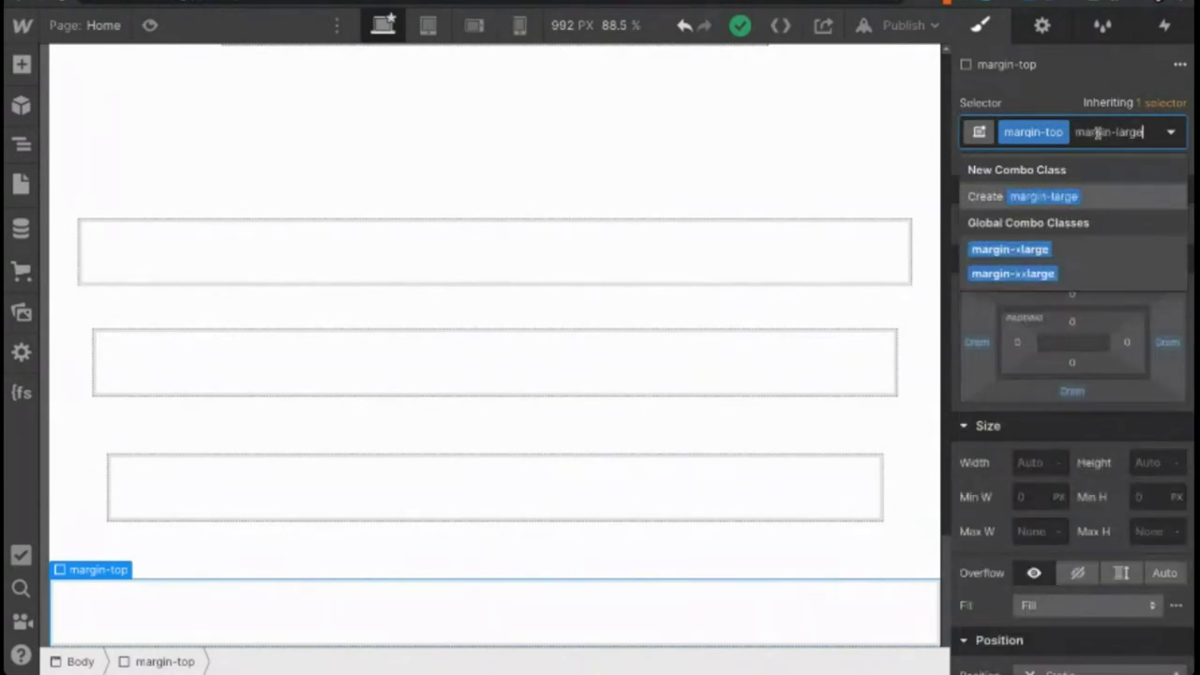
key("Return")
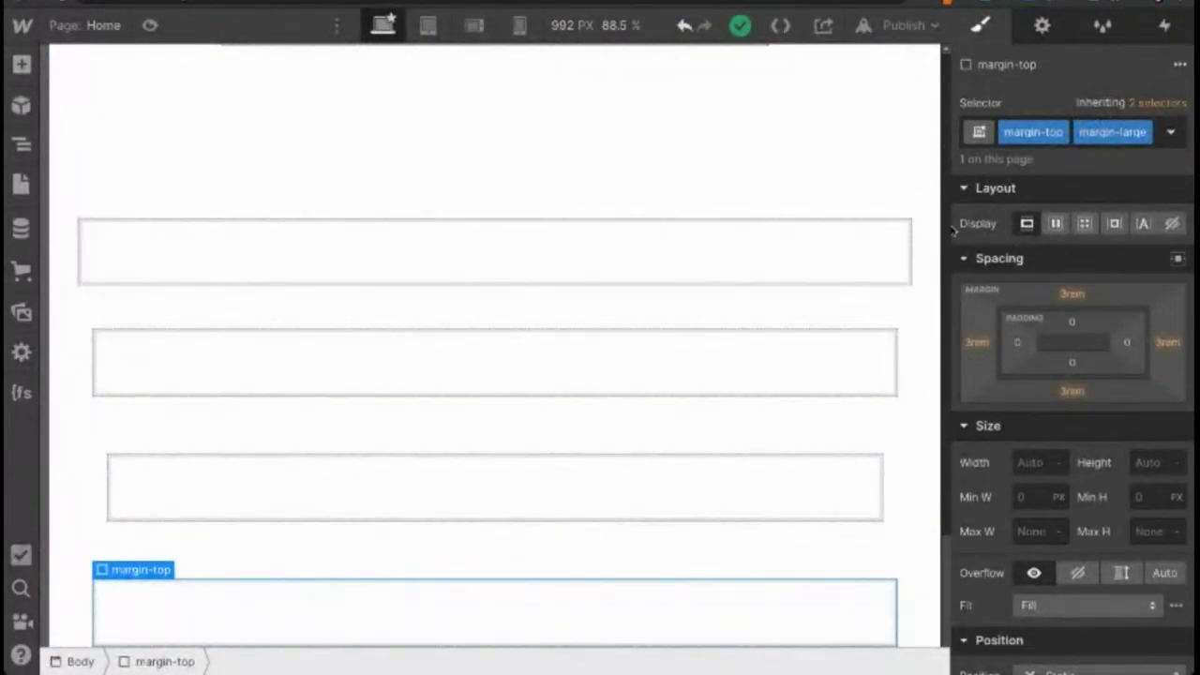
Remove the pasted fs-styleguide_margins block from the Home page.
left_click(846, 313)
scroll(847, 313, "up", 1)
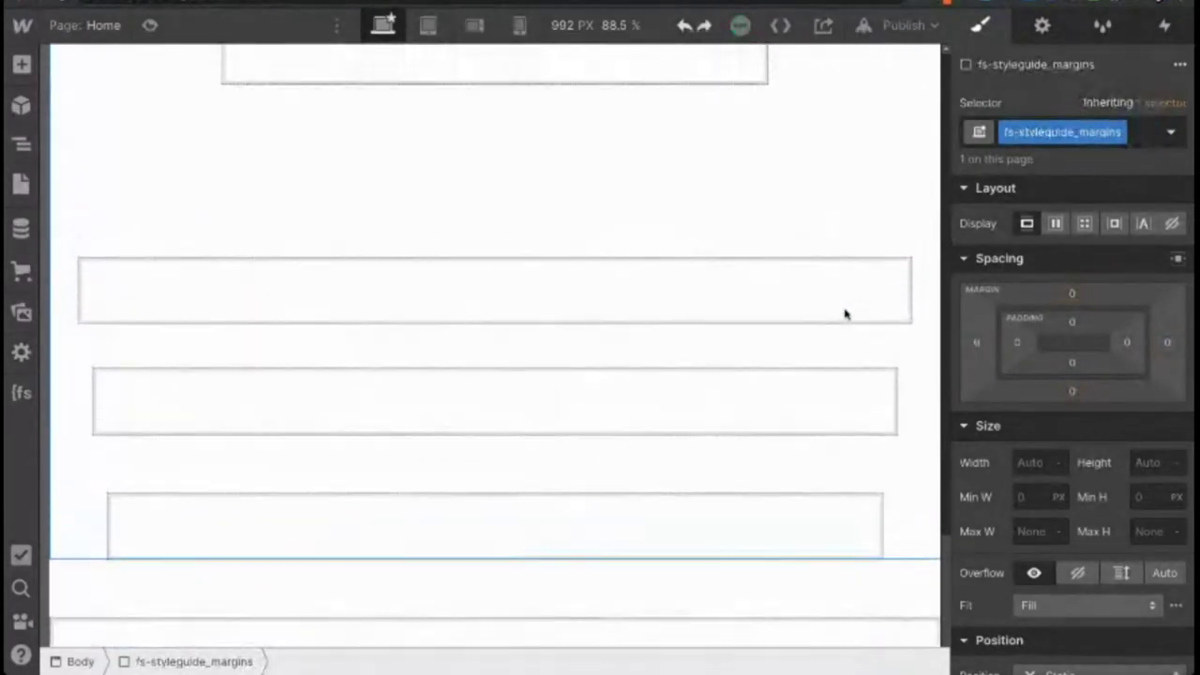
key("Delete")
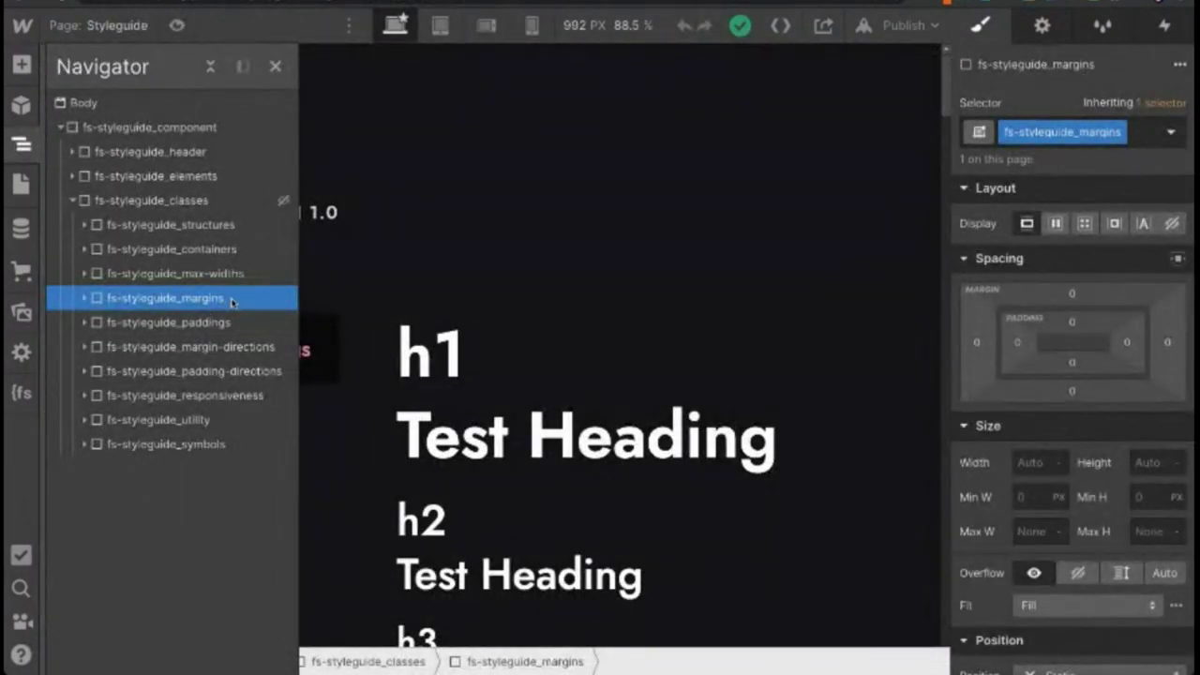
Reload the blank Home page and paste copies of the style guide's fs-styleguide_margins and fs-styleguide_margin-directions blocks, in that order.
left_click(246, 273)
left_click(215, 297)
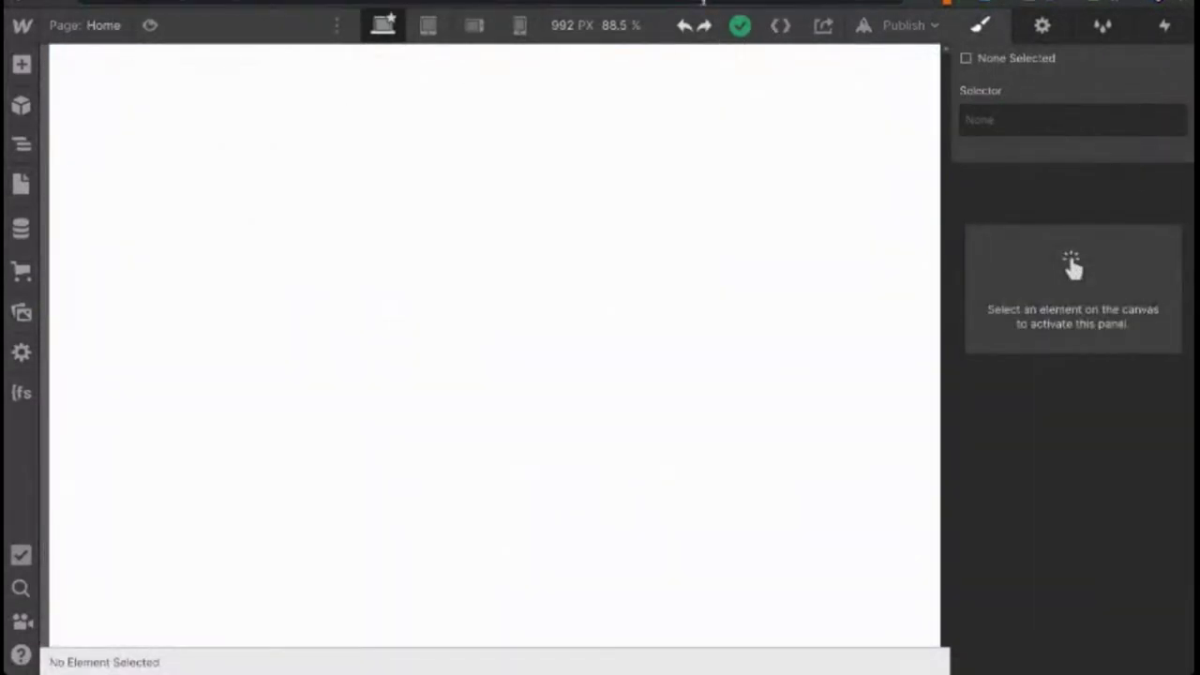
key("ctrl+r")
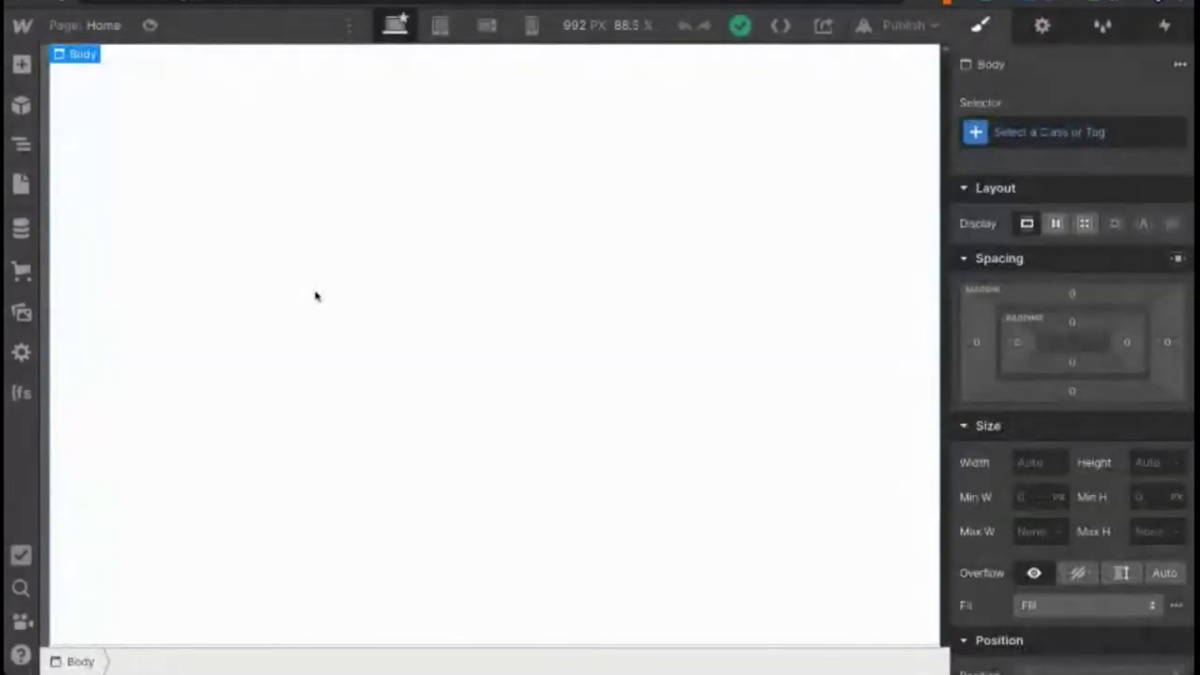
key("ctrl+v")
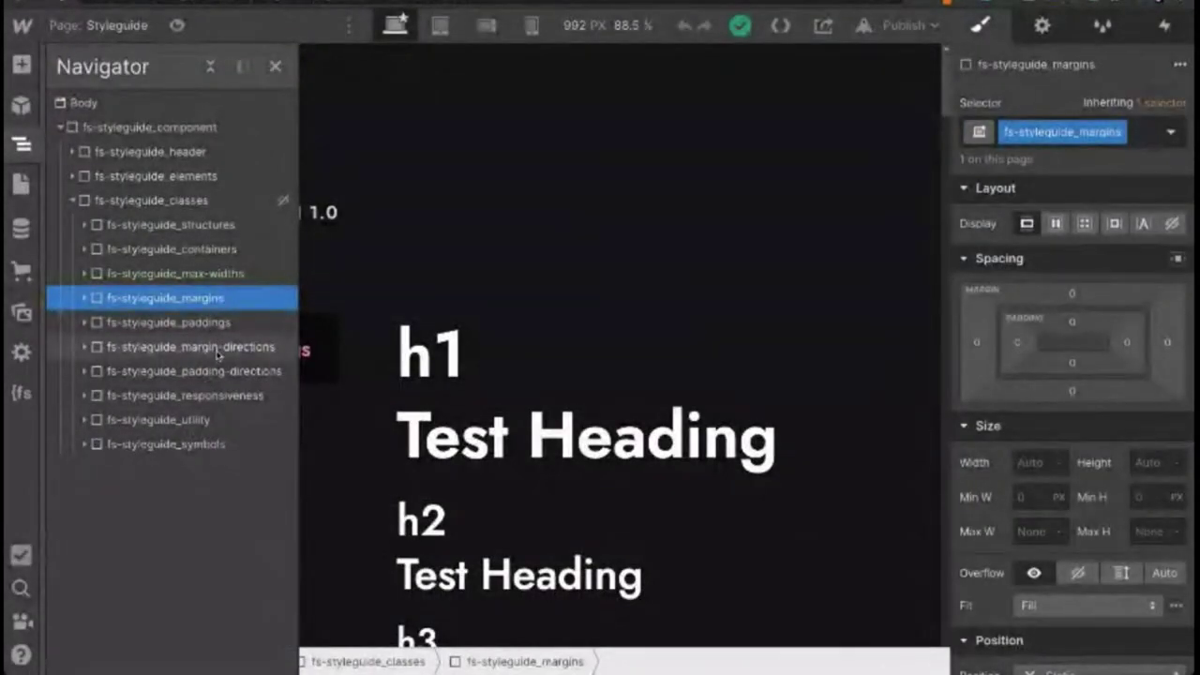
left_click(217, 352)
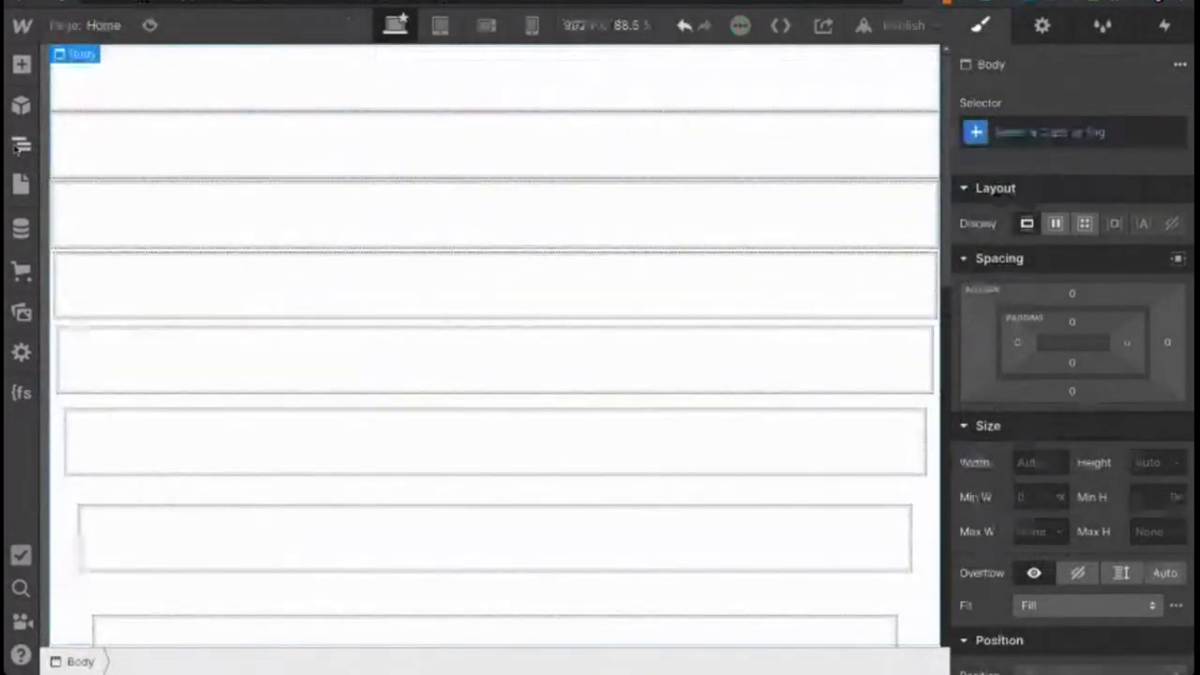
key("z")
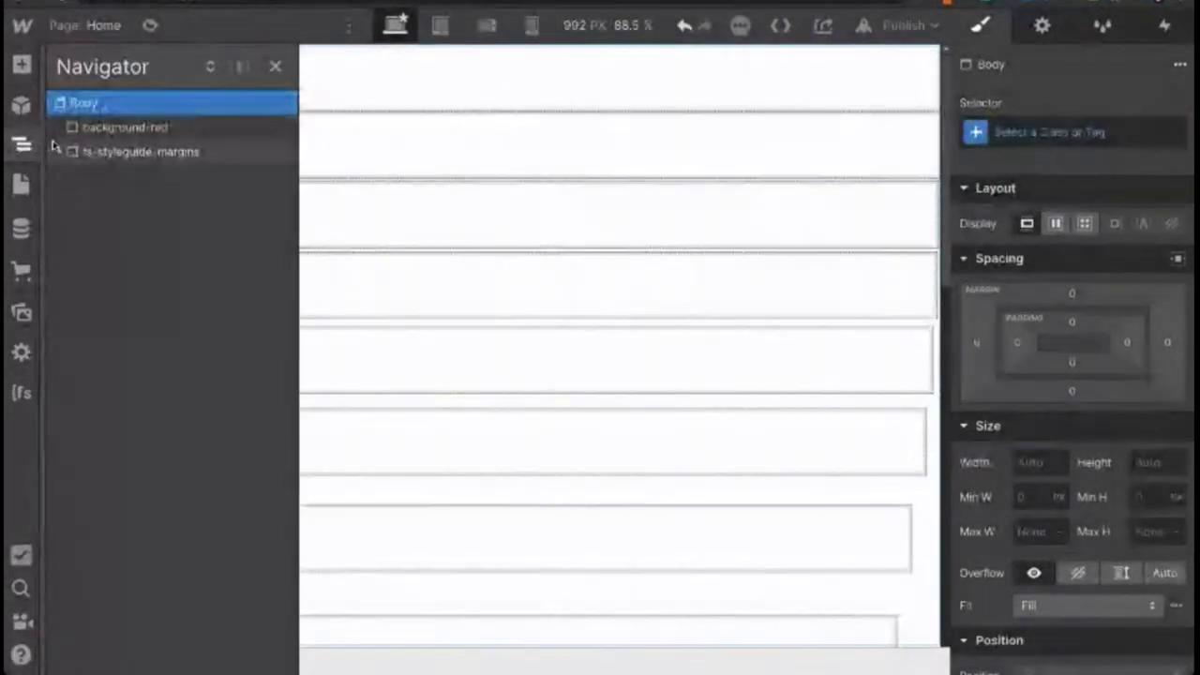
key("ctrl+v")
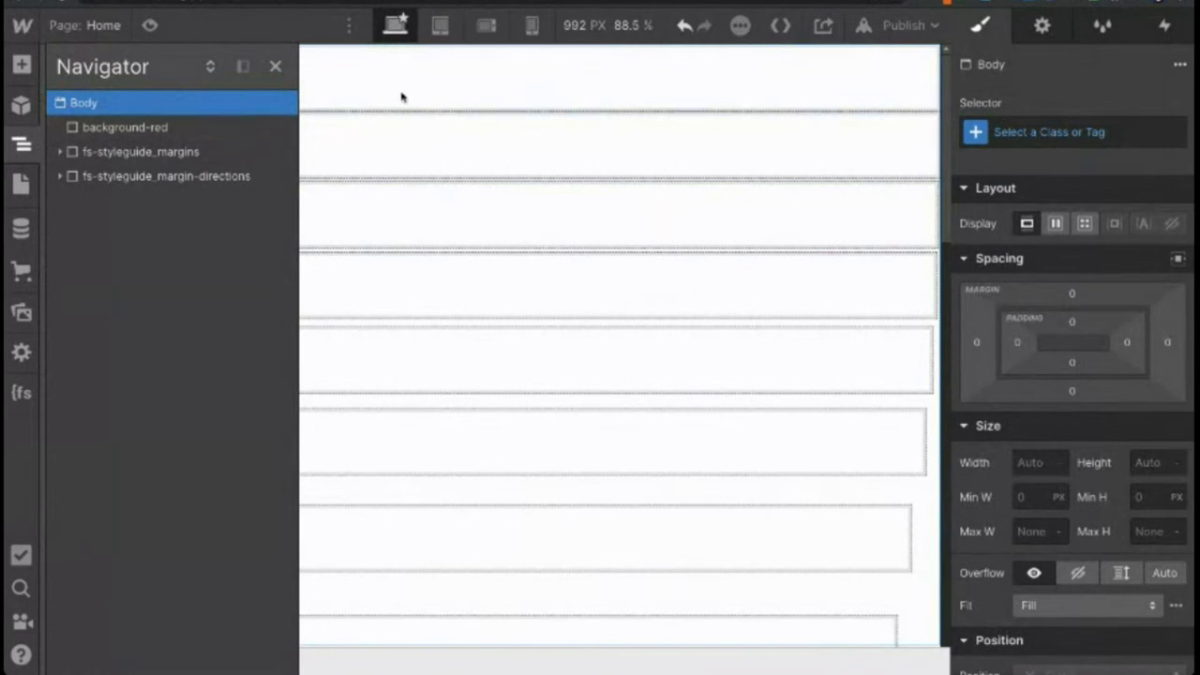
Add a div block inside the pasted fs-styleguide_margins block and assign it the class margin-top.
left_click(174, 155)
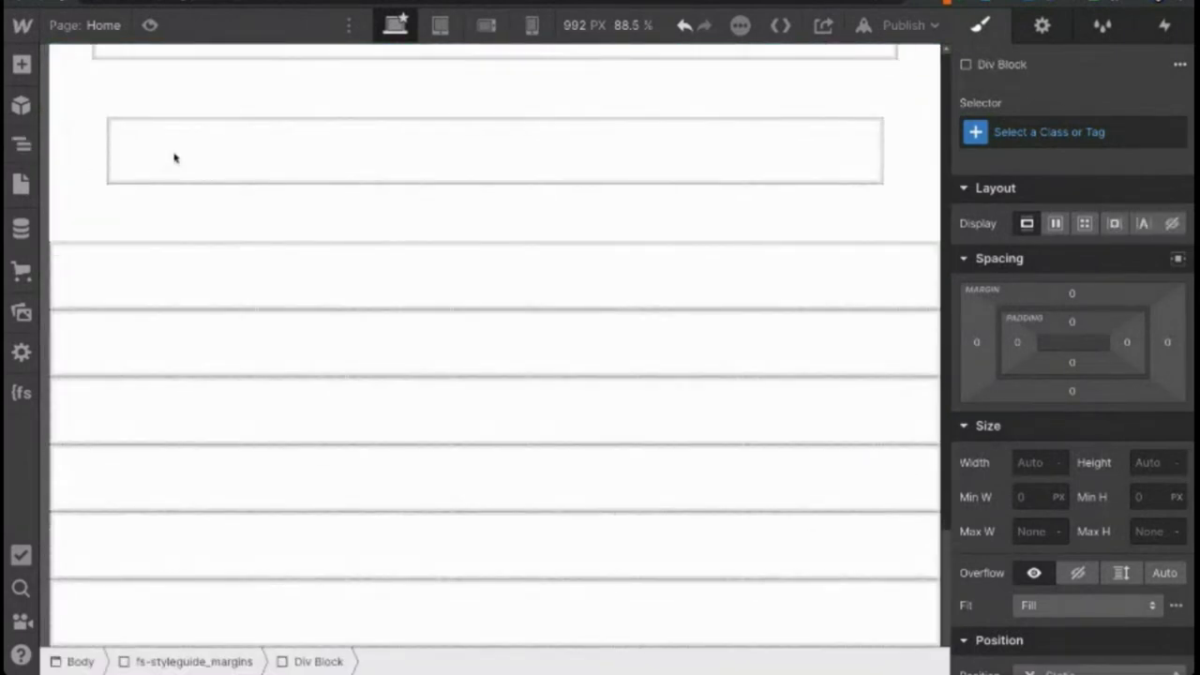
key("a")
left_click(88, 424)
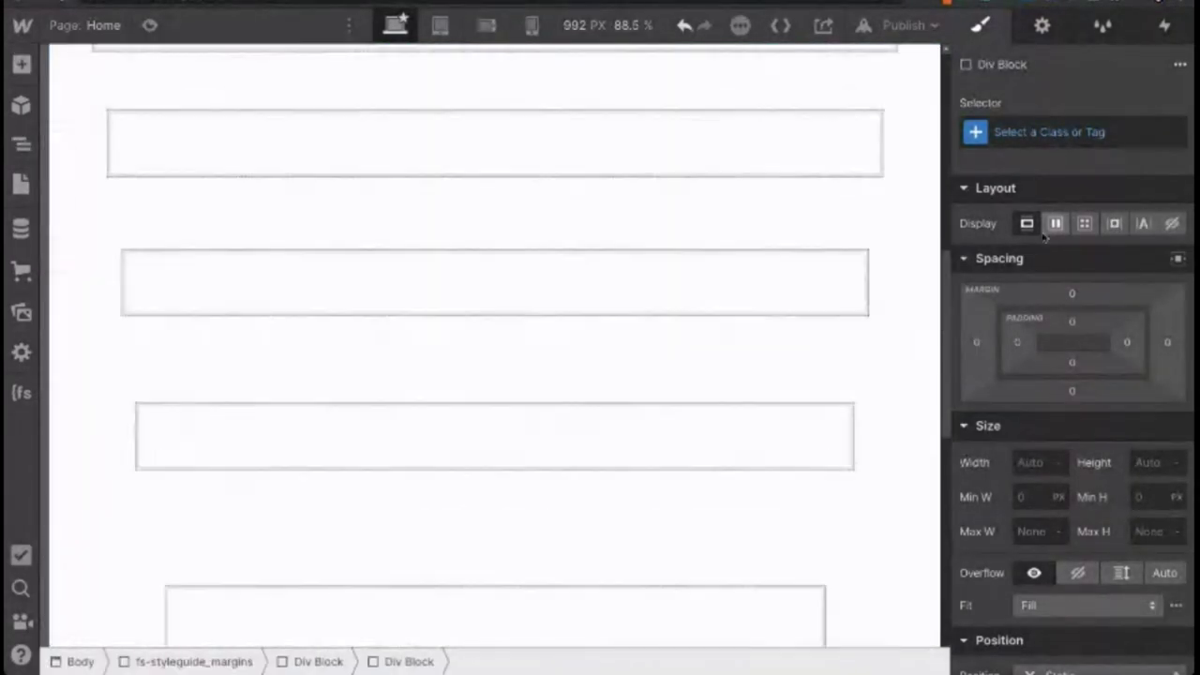
left_click(1056, 131)
type("marg")
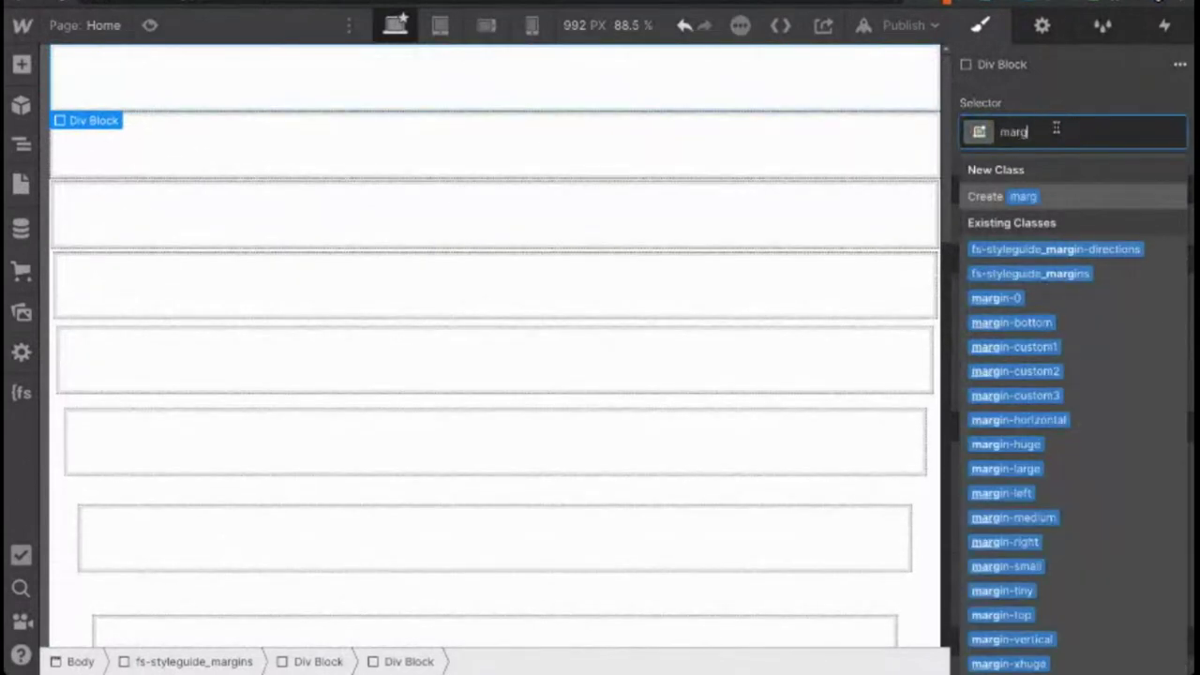
type("in-top")
key("Return")
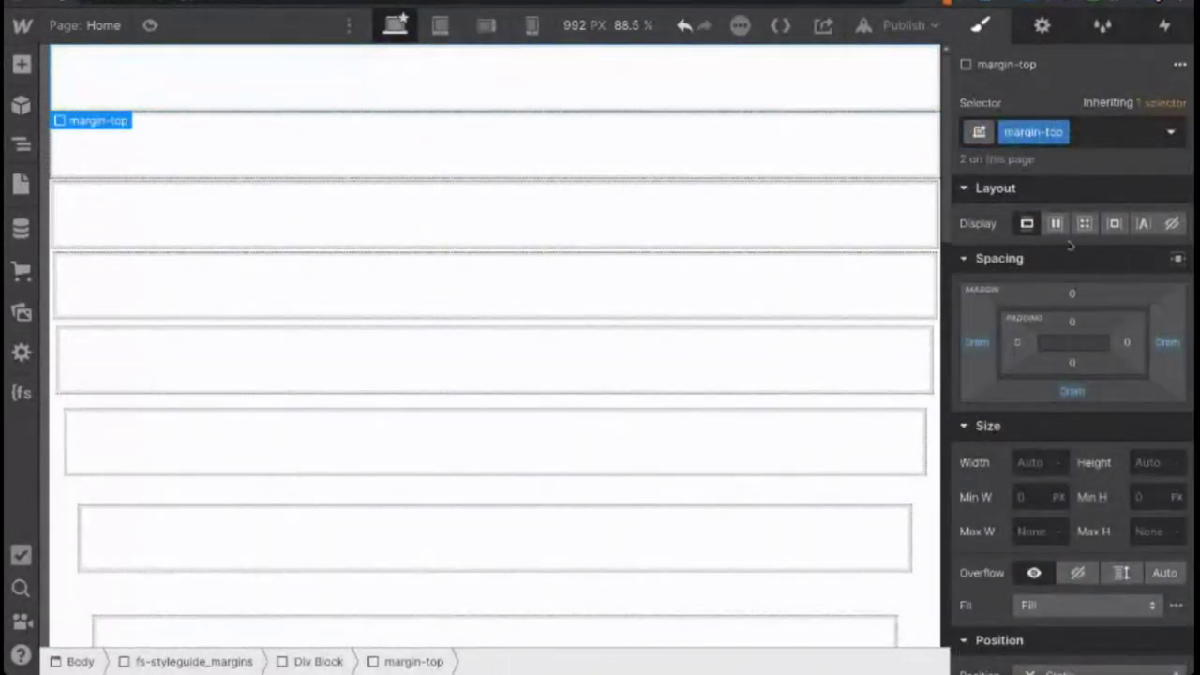
Apply the global class margin-large as a combo class on the nested margin-top div.
left_click(1113, 131)
type("large-")
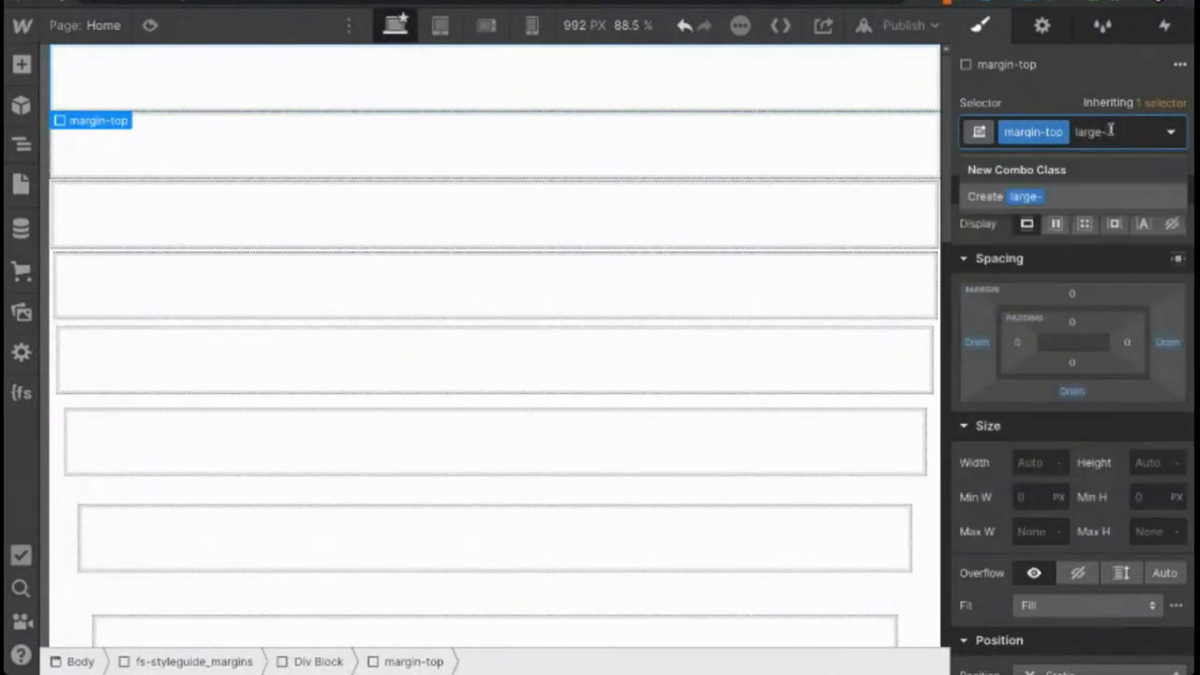
key("ctrl+a")
type("margin")
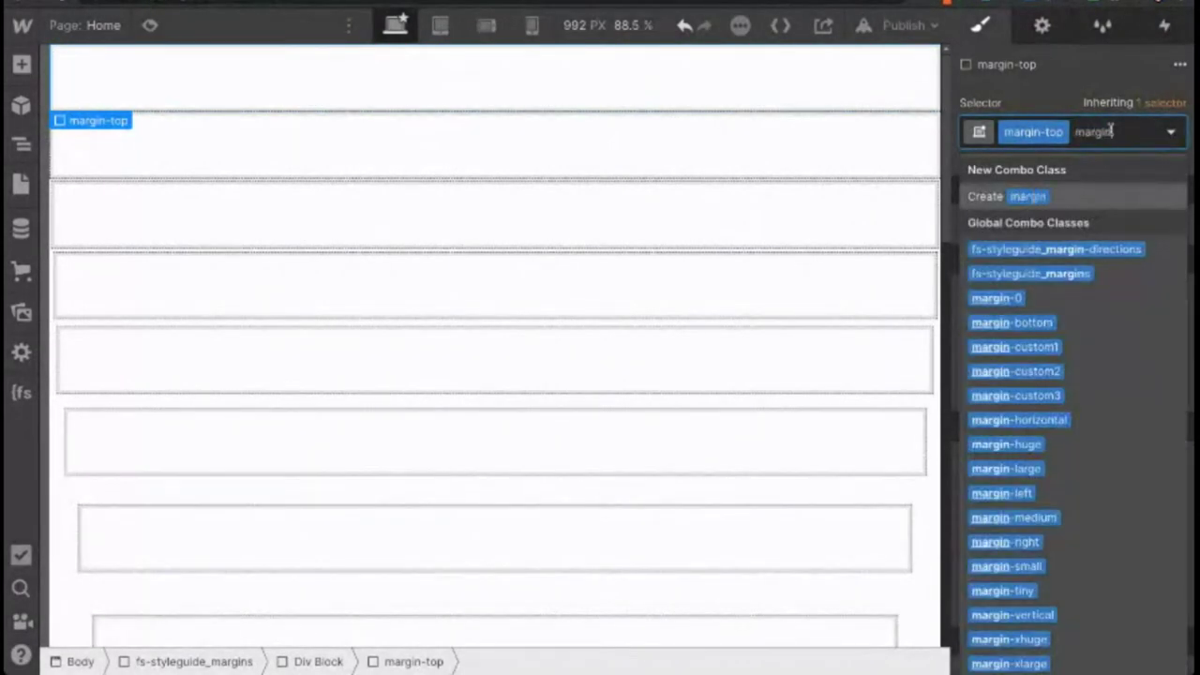
type("-lar")
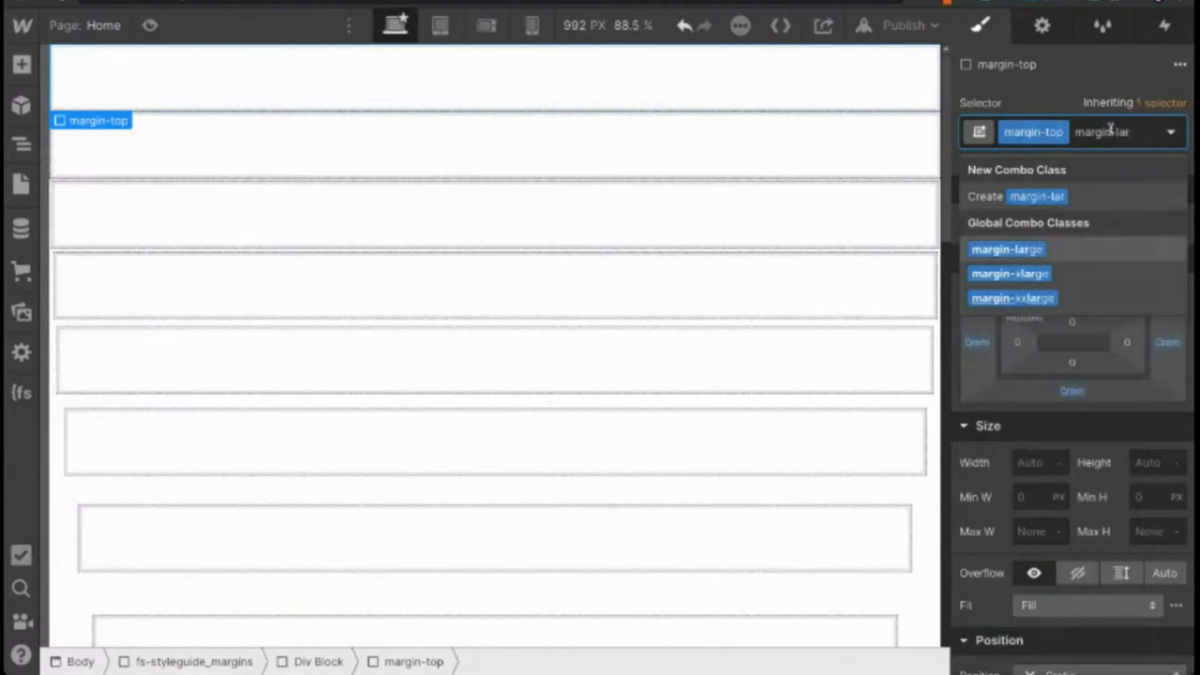
key("Return")
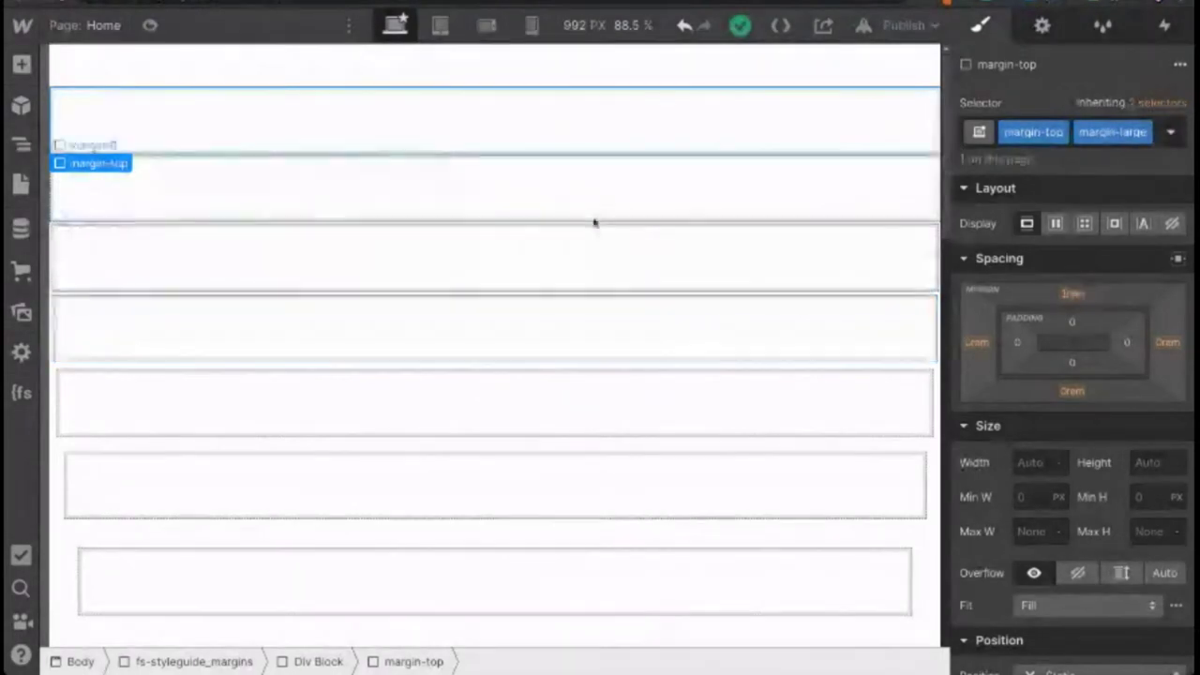
Undo the test div and its margin classes.
key("ctrl+z")
key("ctrl+z")
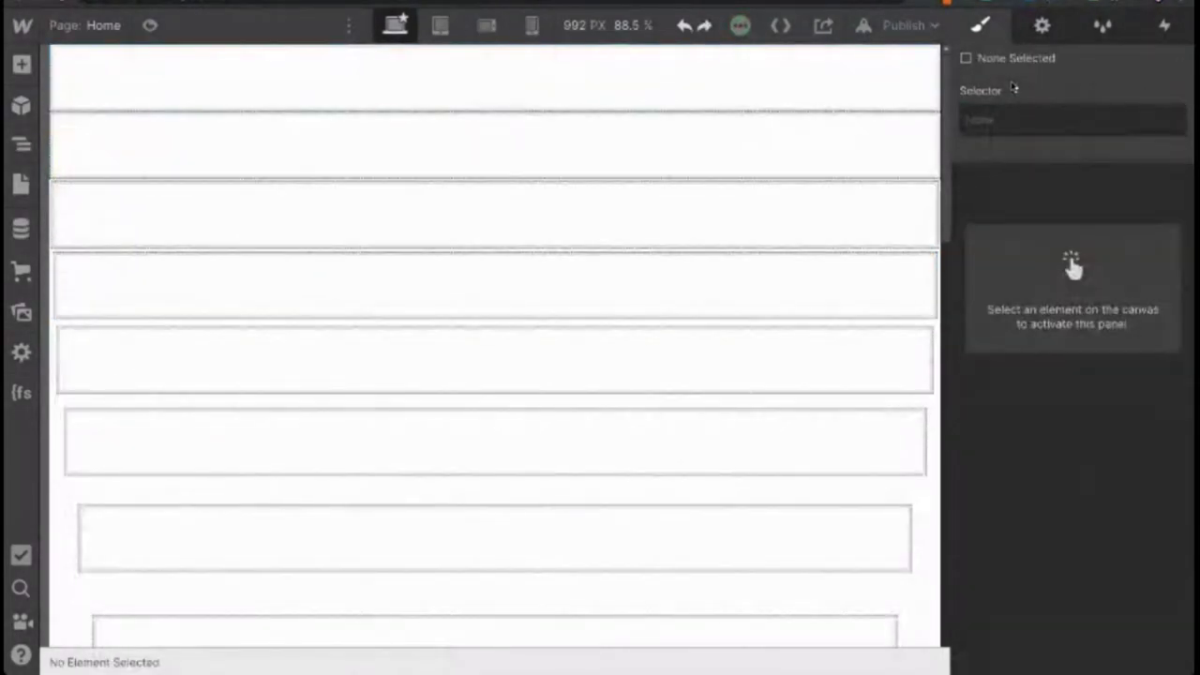
Undo the pasted style guide blocks and delete the leftover background-red element from the page body.
key("ctrl+z")
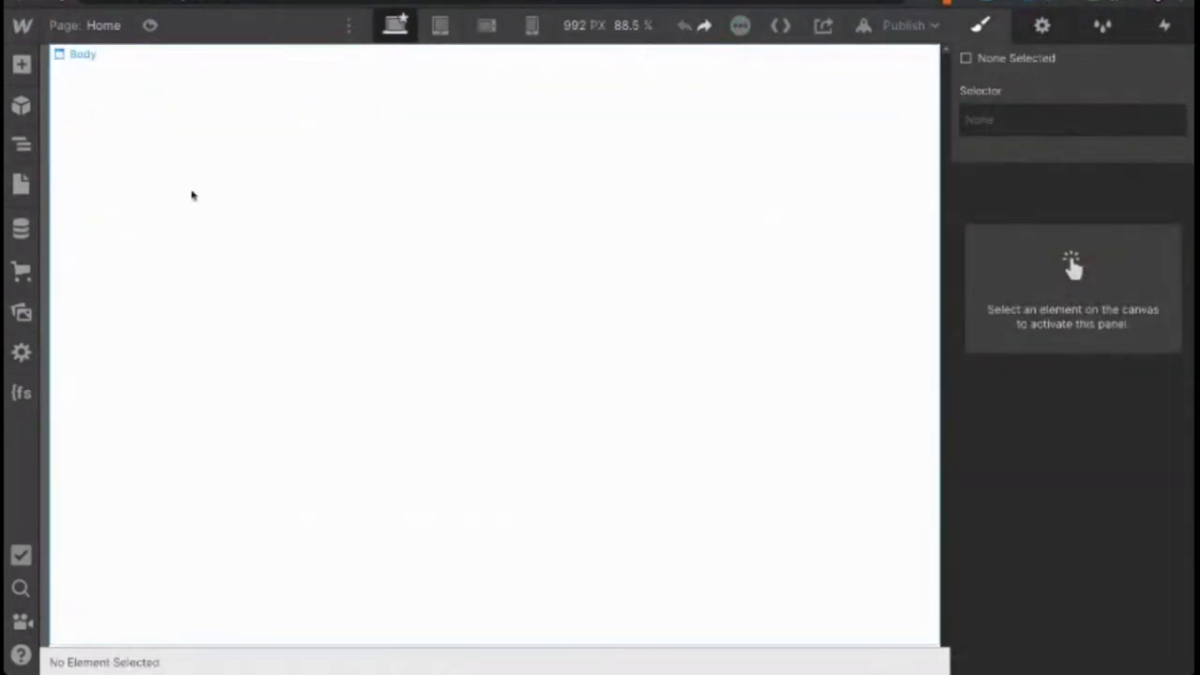
left_click(26, 146)
left_click(774, 70)
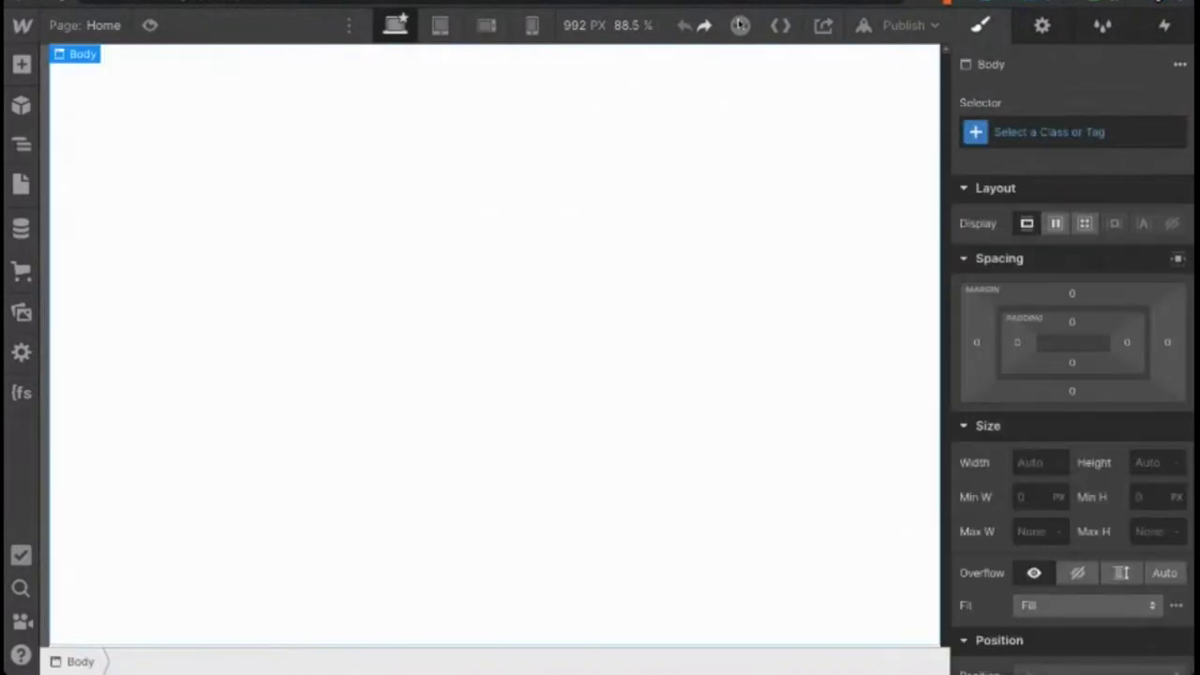
left_click(24, 145)
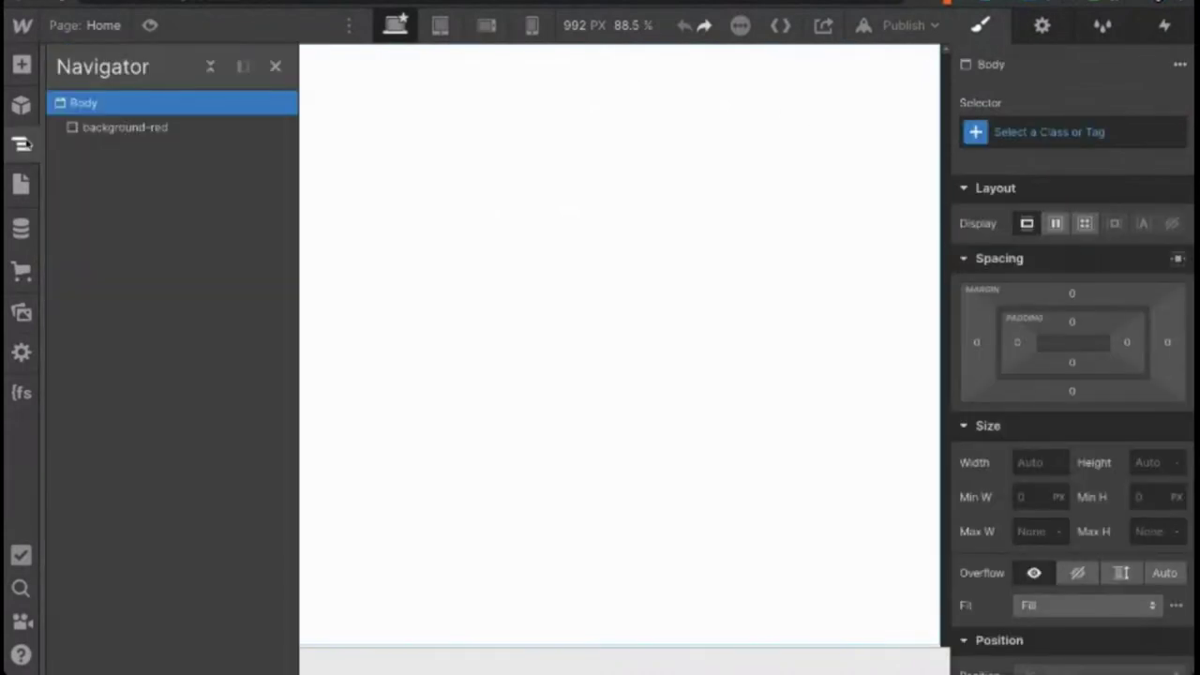
left_click(113, 137)
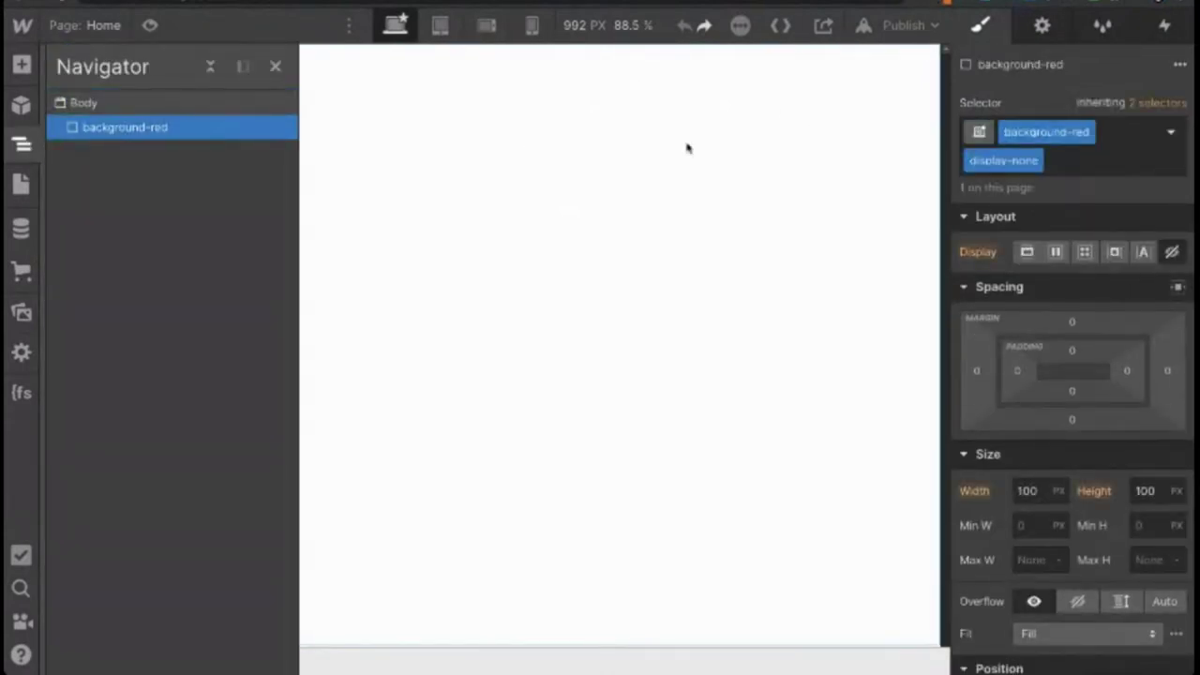
key("Delete")
left_click(276, 66)
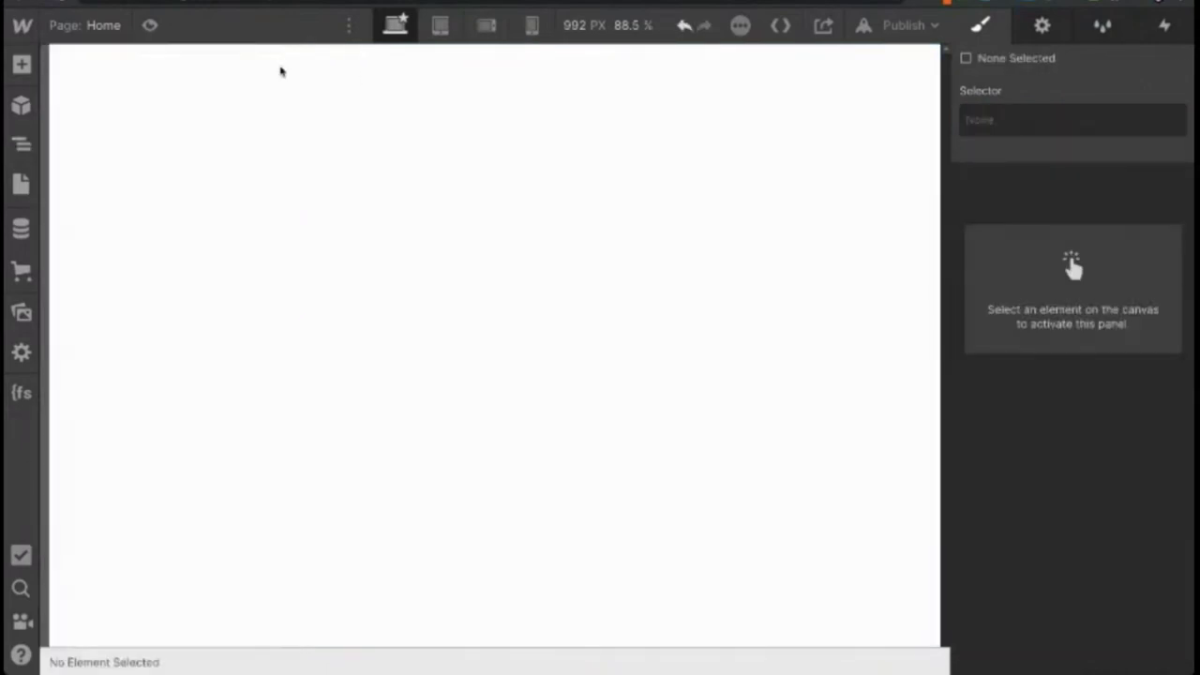
Clean up the project's unused styles by removing background-red, its display-none combo and the display-none class.
left_click(1104, 30)
left_click(1153, 60)
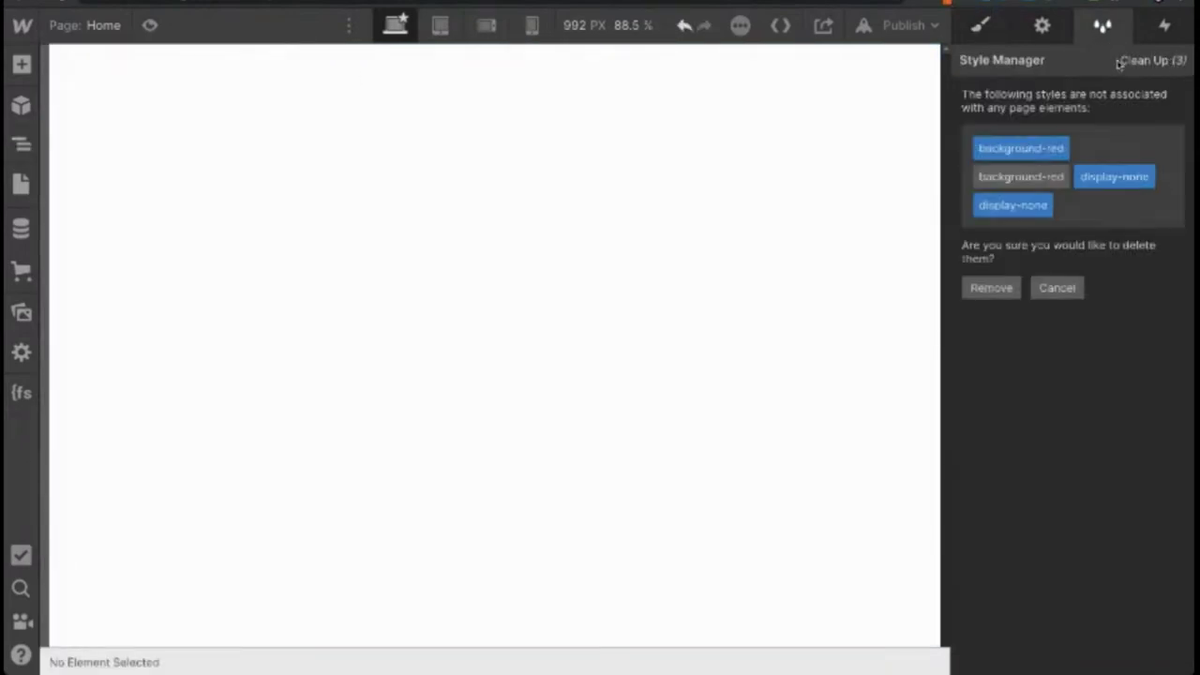
left_click(996, 286)
left_click(981, 26)
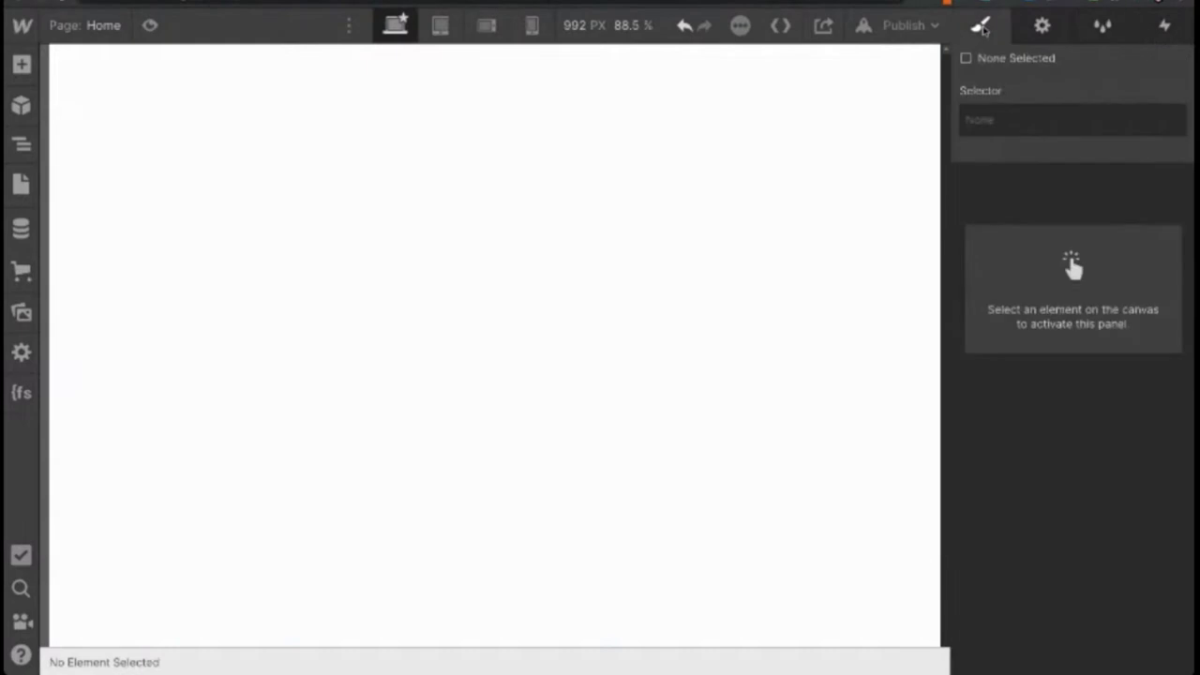
left_click(170, 108)
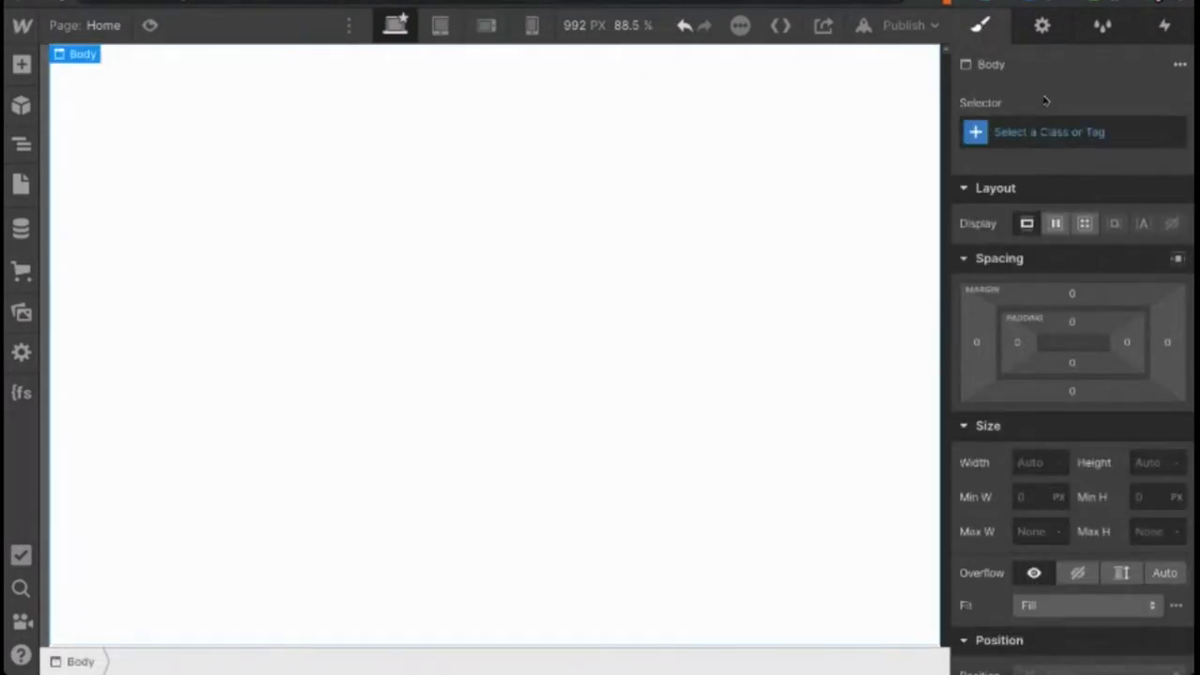
left_click(1102, 26)
left_click(980, 25)
Add a div block to the body, assign it the new class display-none and set its display to none.
key("a")
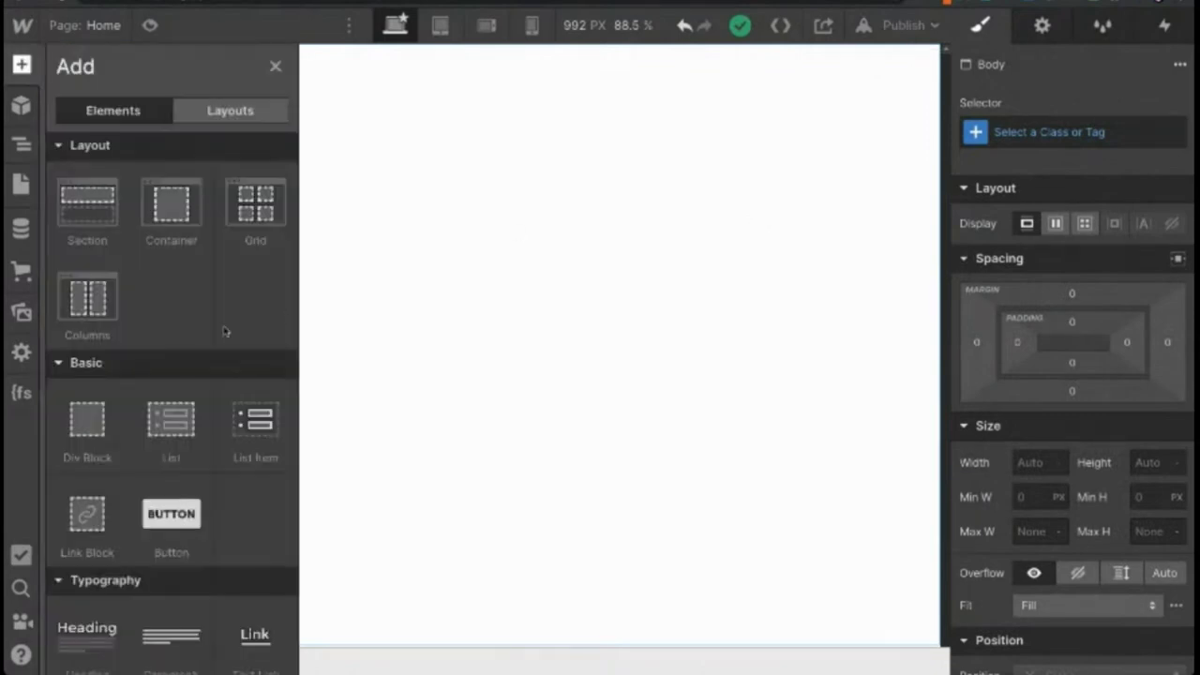
left_click(82, 427)
left_click(1045, 132)
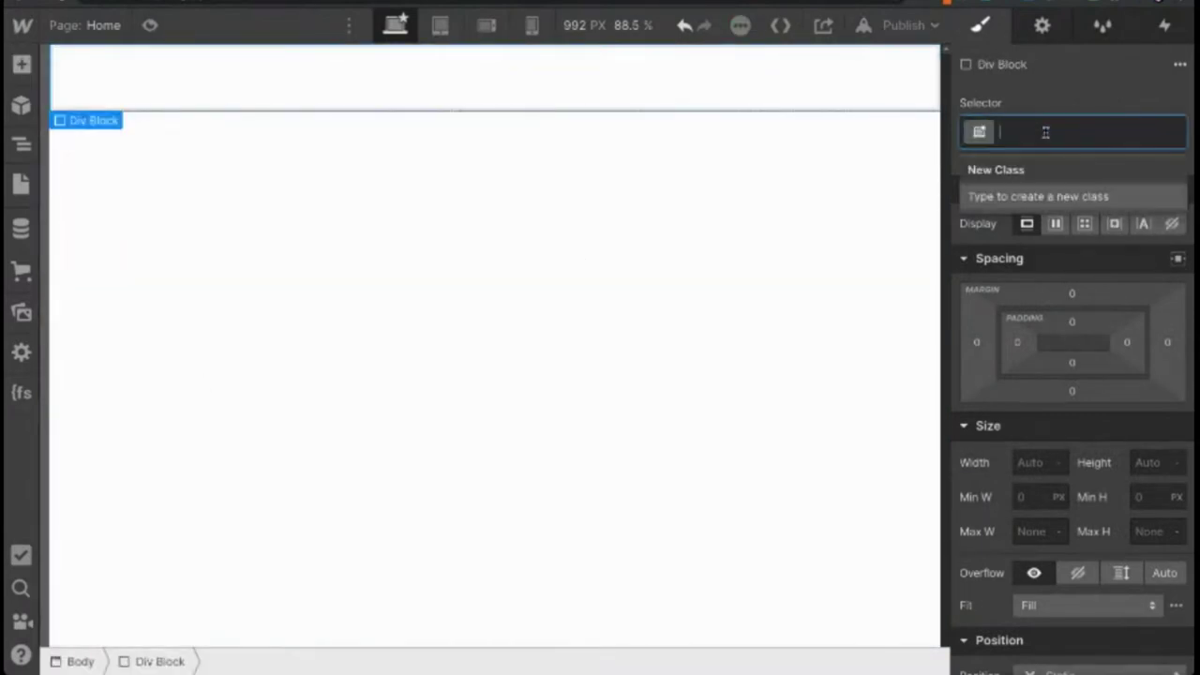
type("display-none")
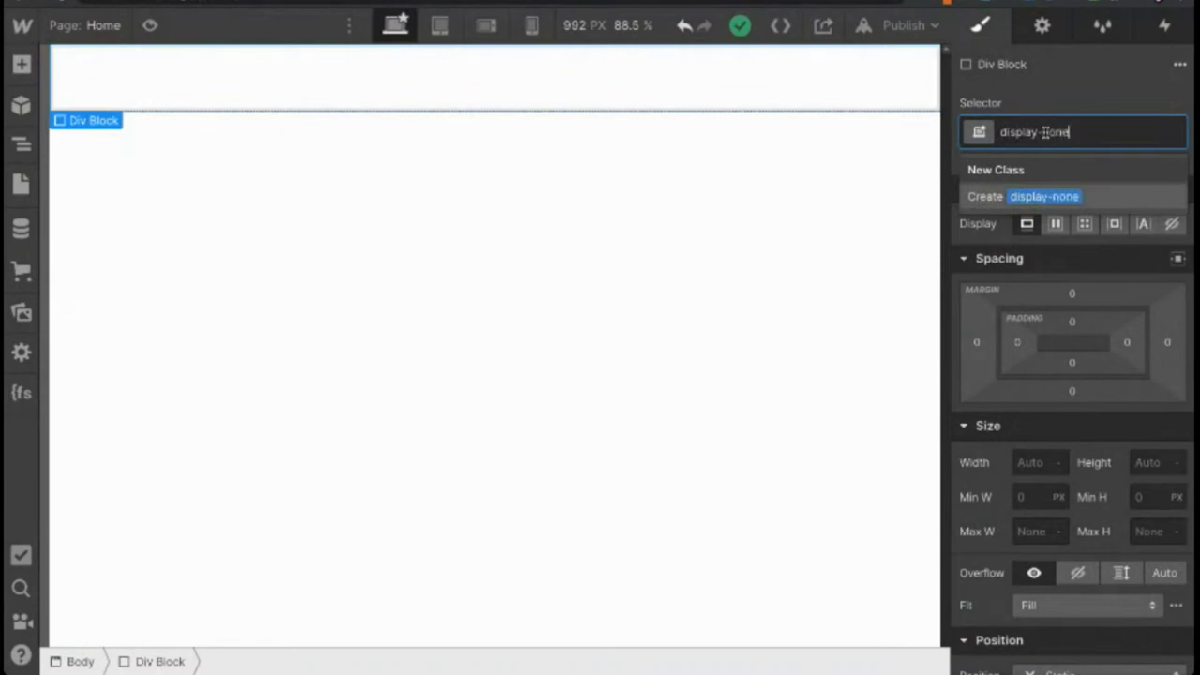
key("Return")
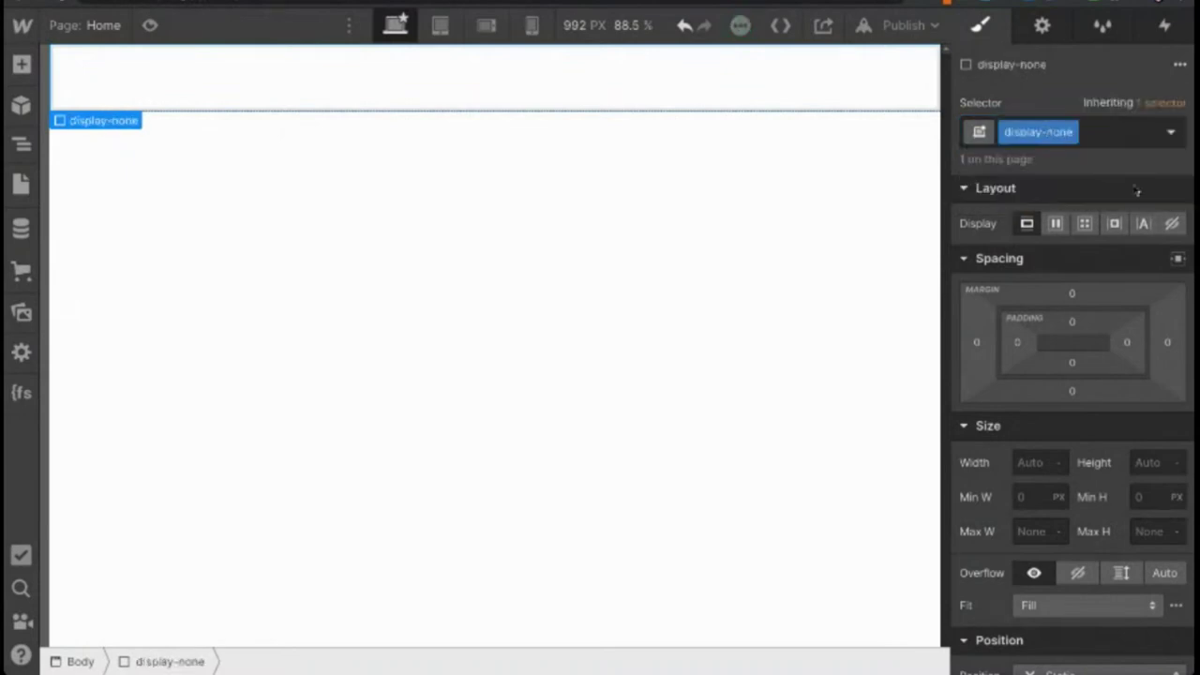
left_click(1171, 224)
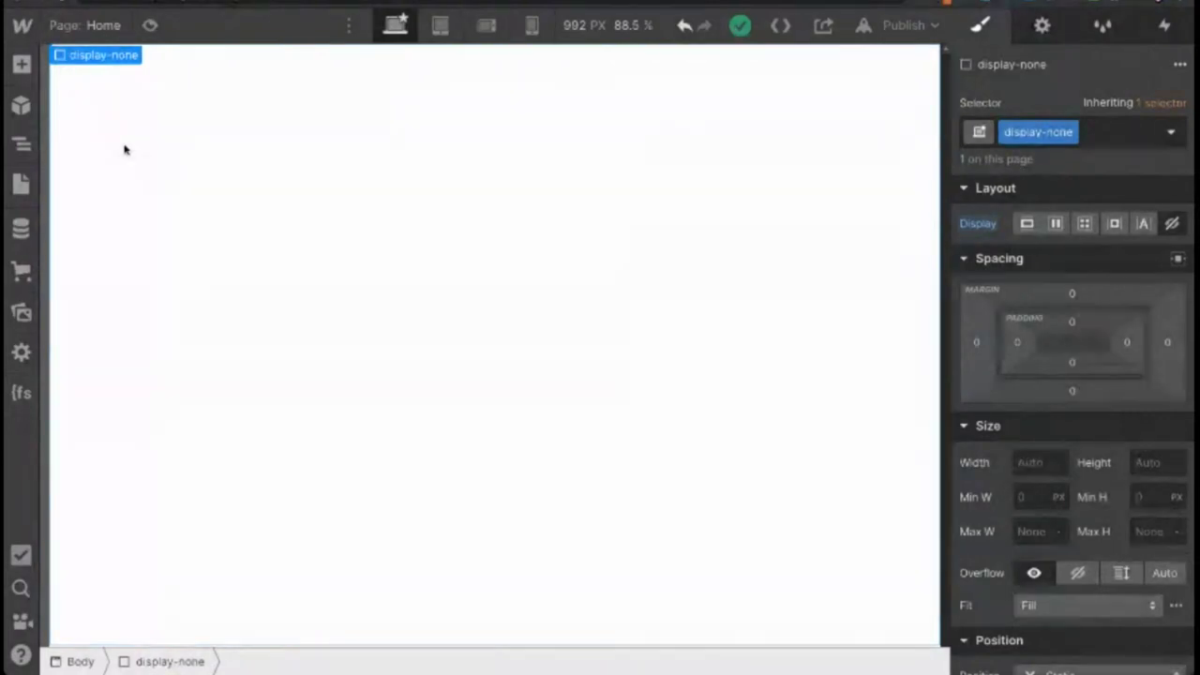
Add a second div block to the body and assign it the new class background-red.
left_click(125, 150)
key("a")
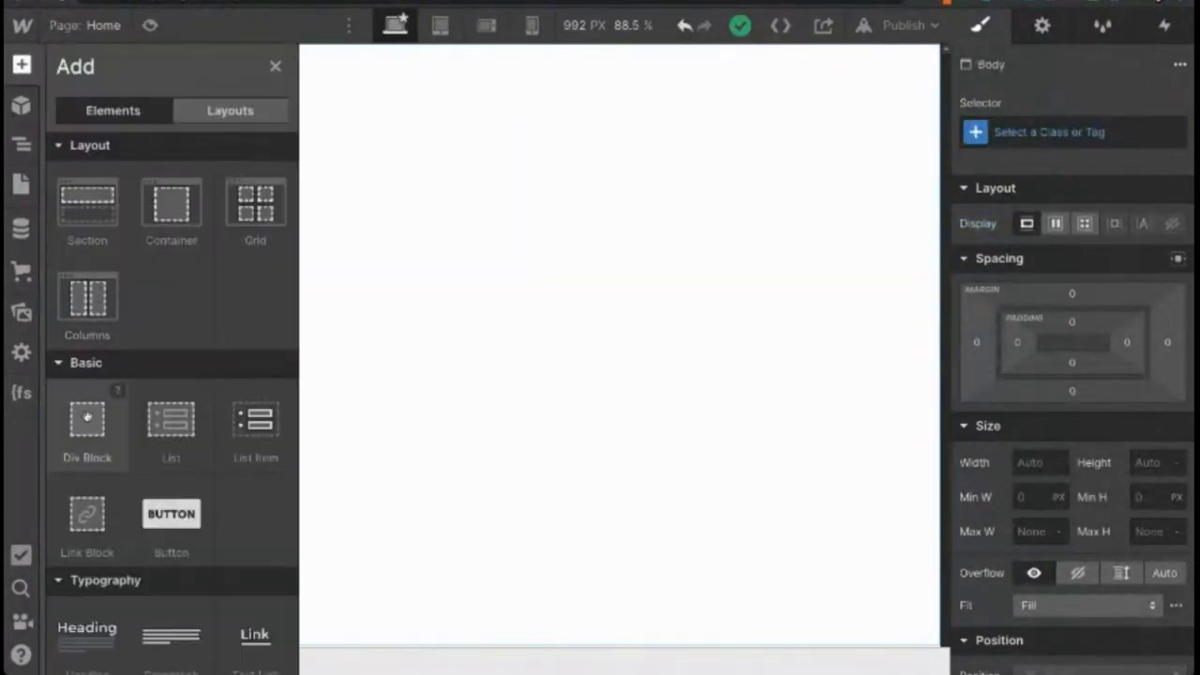
left_click(86, 416)
left_click(1073, 131)
type("backg")
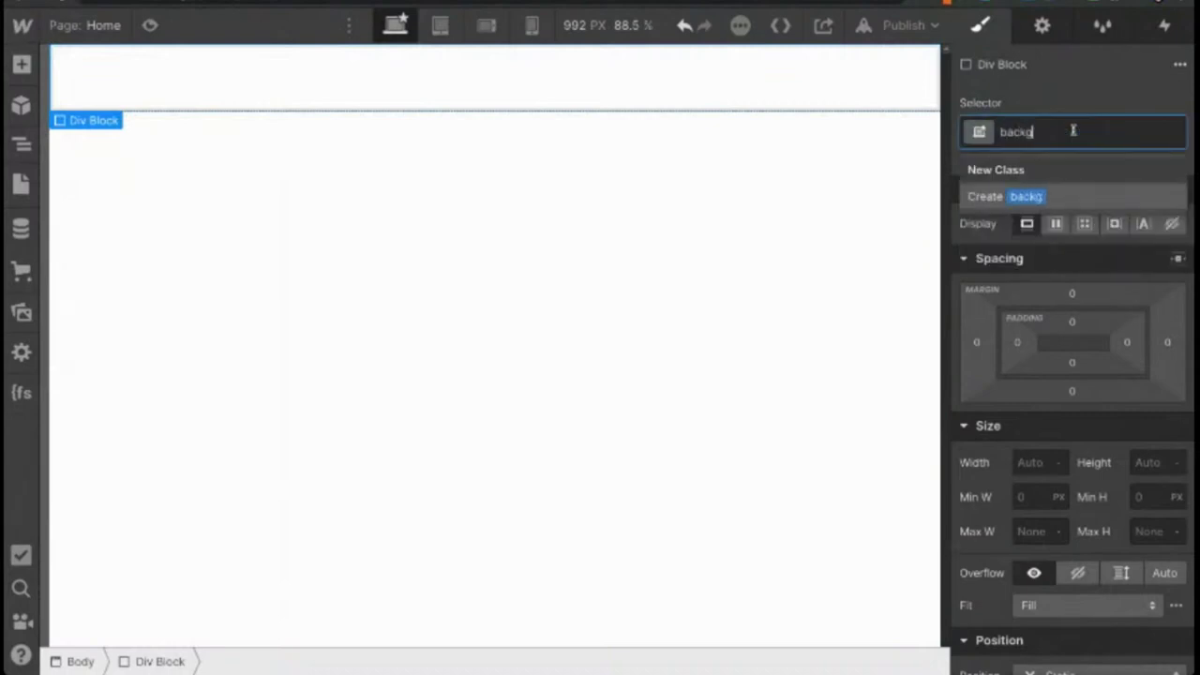
type("round-red")
key("Return")
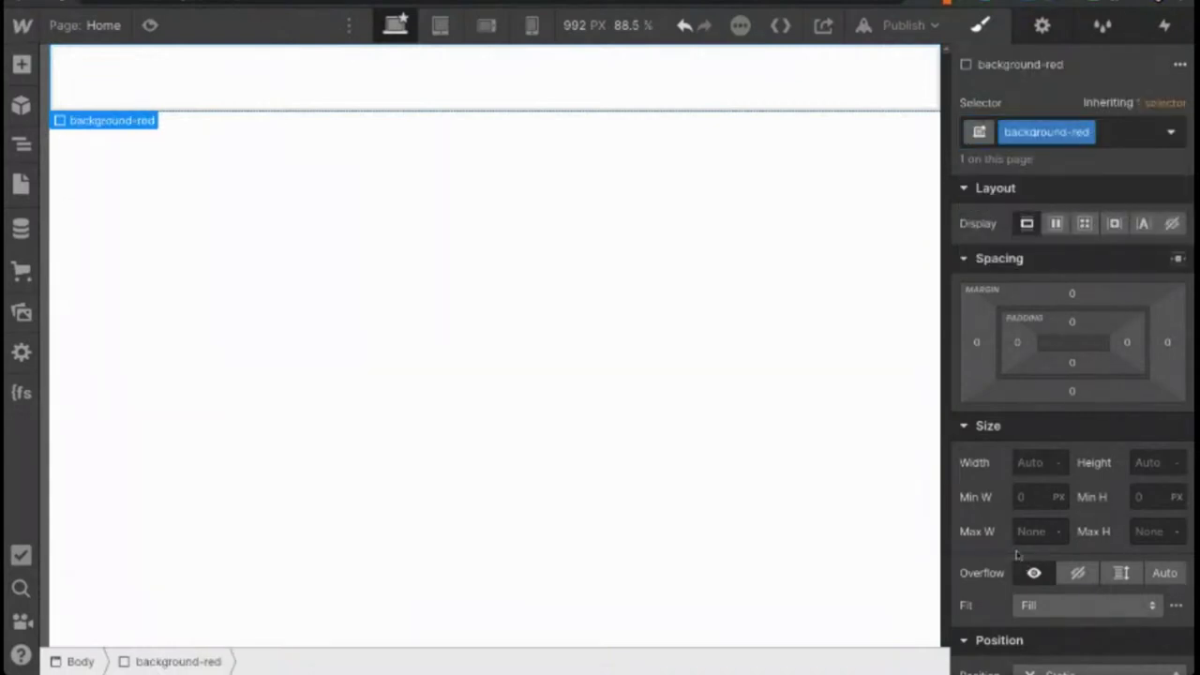
Size the background-red class to 100 px wide and 100 px high and give it a pure red background colour.
left_click(1035, 463)
type("100")
key("Tab")
type("100")
key("Return")
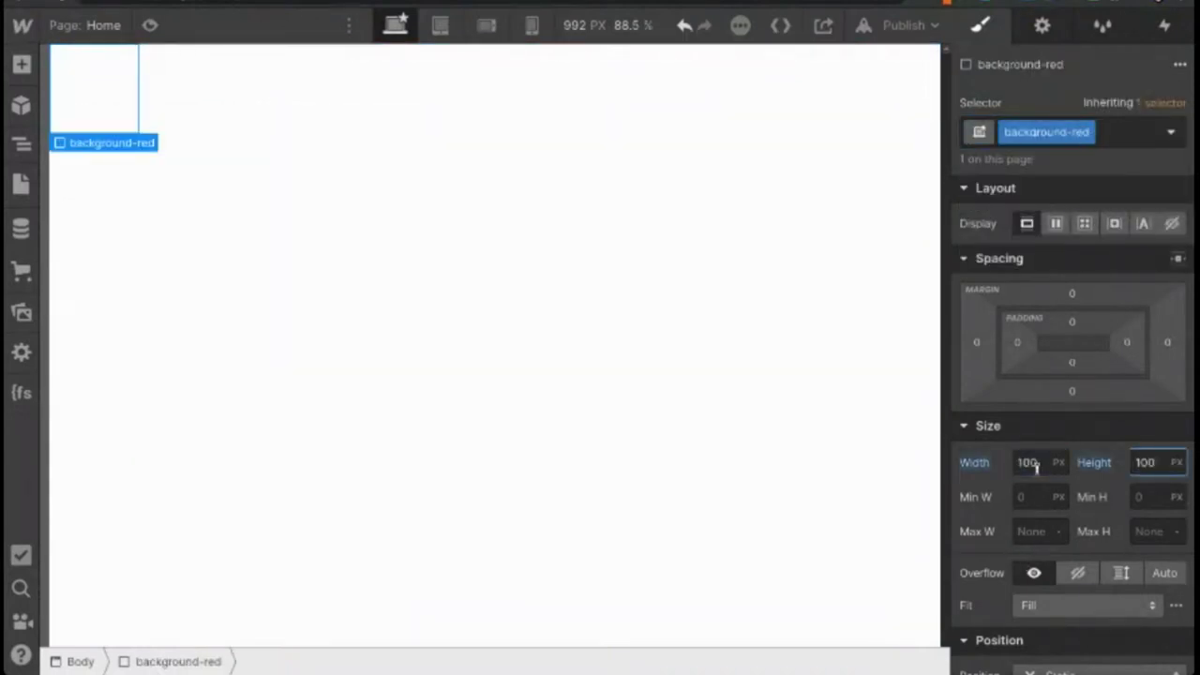
scroll(1036, 465, "down", 8)
left_click(1024, 443)
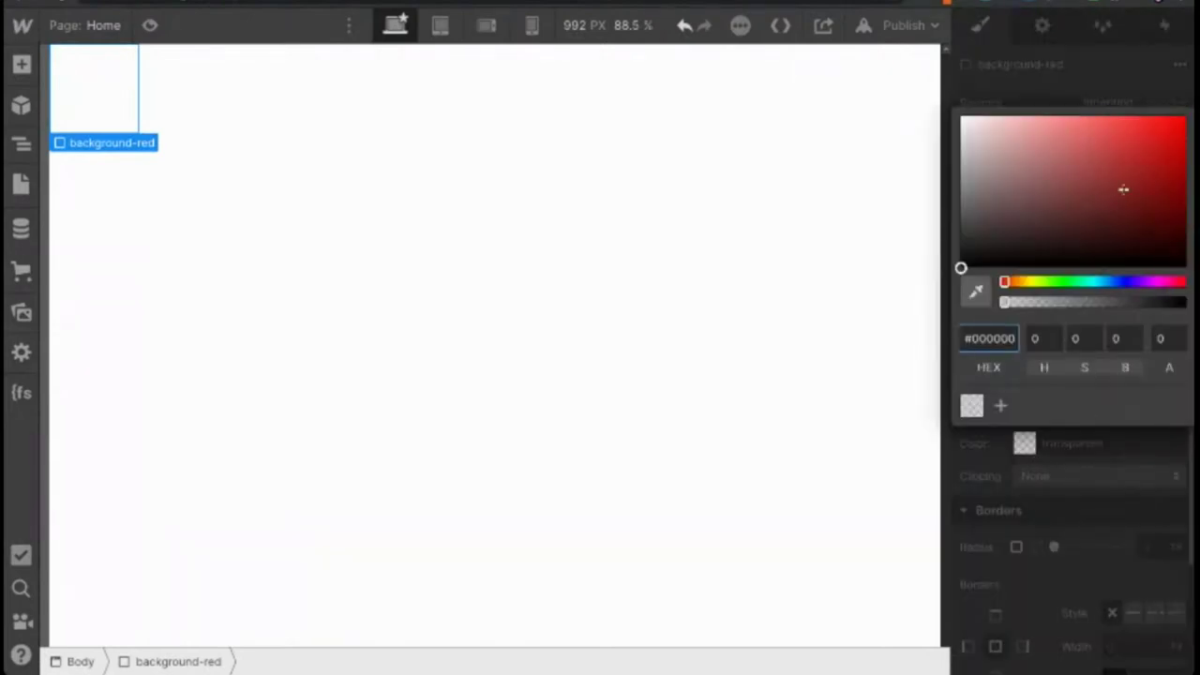
left_click_drag(1125, 187, 1188, 115)
left_click(1128, 62)
scroll(1111, 480, "up", 10)
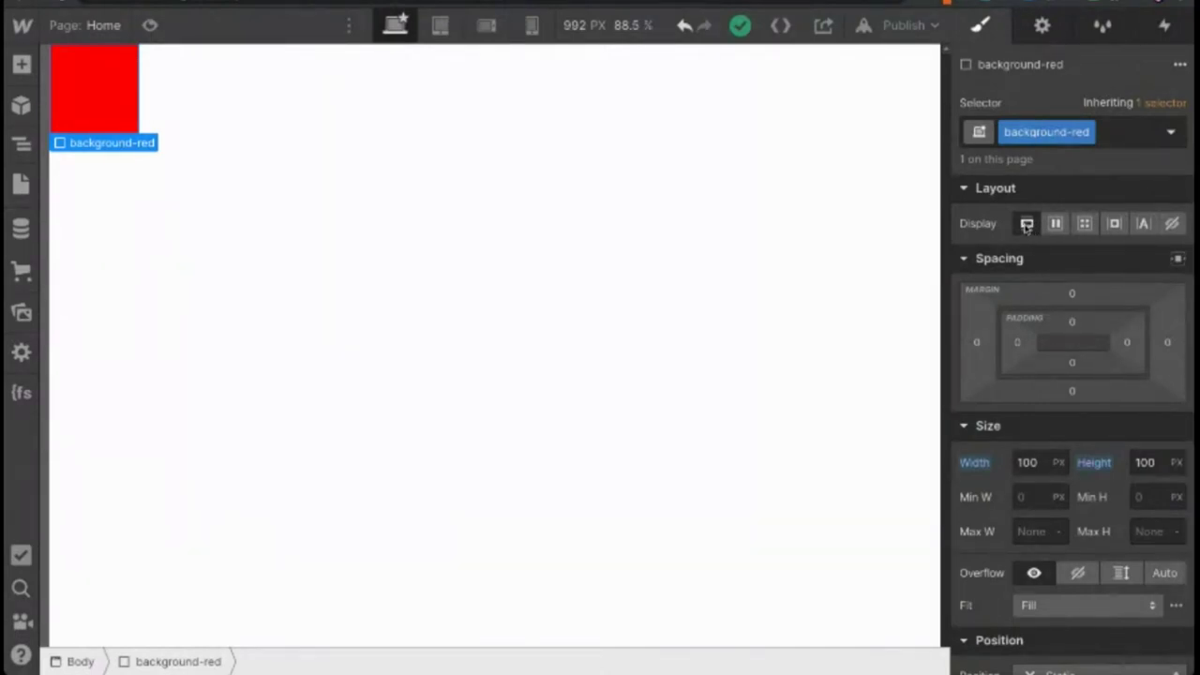
Set the background-red class to display block and add the existing display-none class to the div as a combo class.
left_click(1027, 225)
left_click(1112, 129)
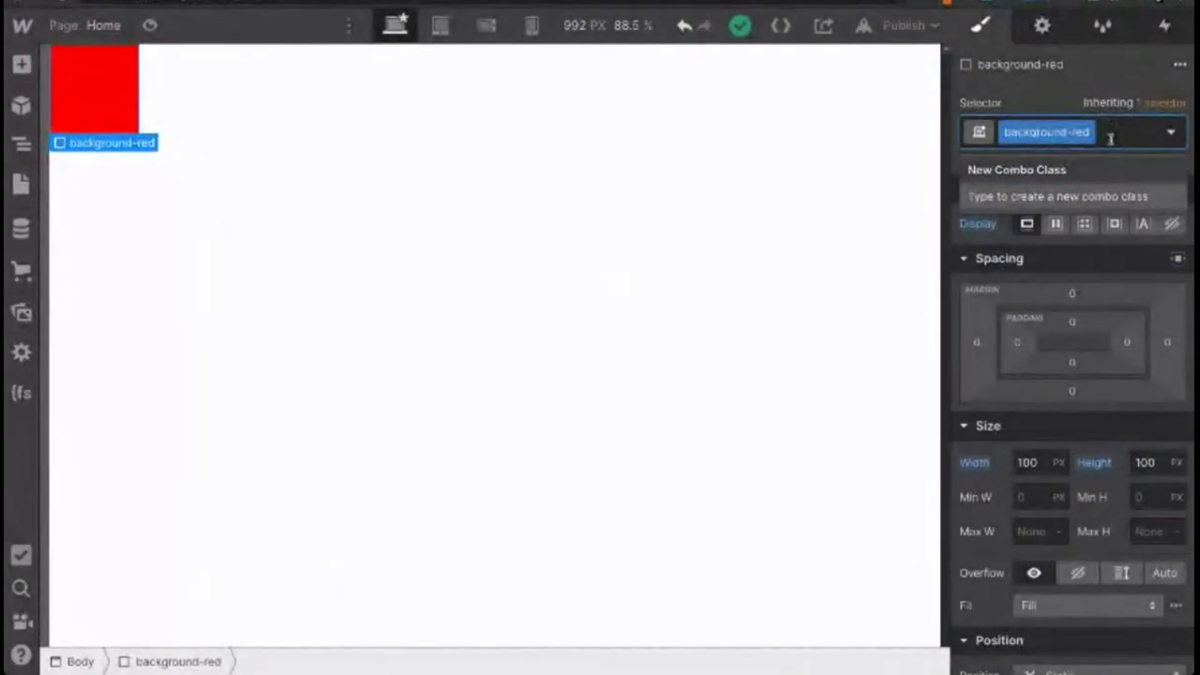
type("displa")
left_click(1008, 248)
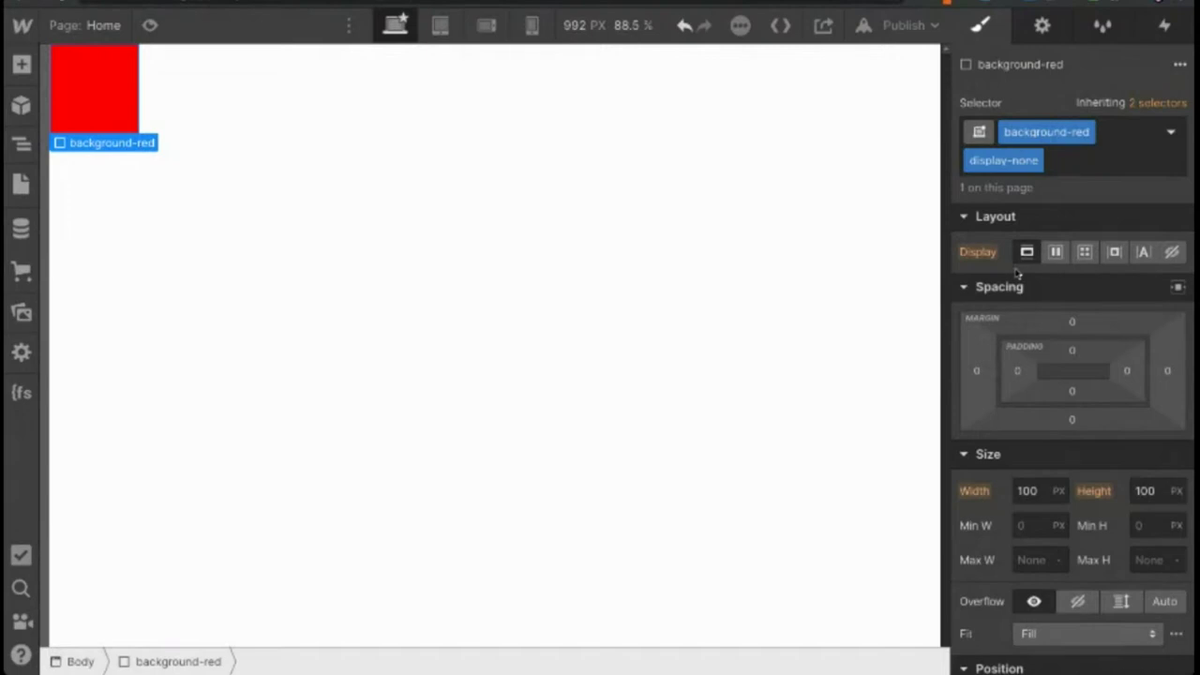
left_click(1027, 255)
Use Finsweet's CSS Styles Reorder to move background-red above the global display-none class, then save and accept the Designer reload.
left_click(22, 391)
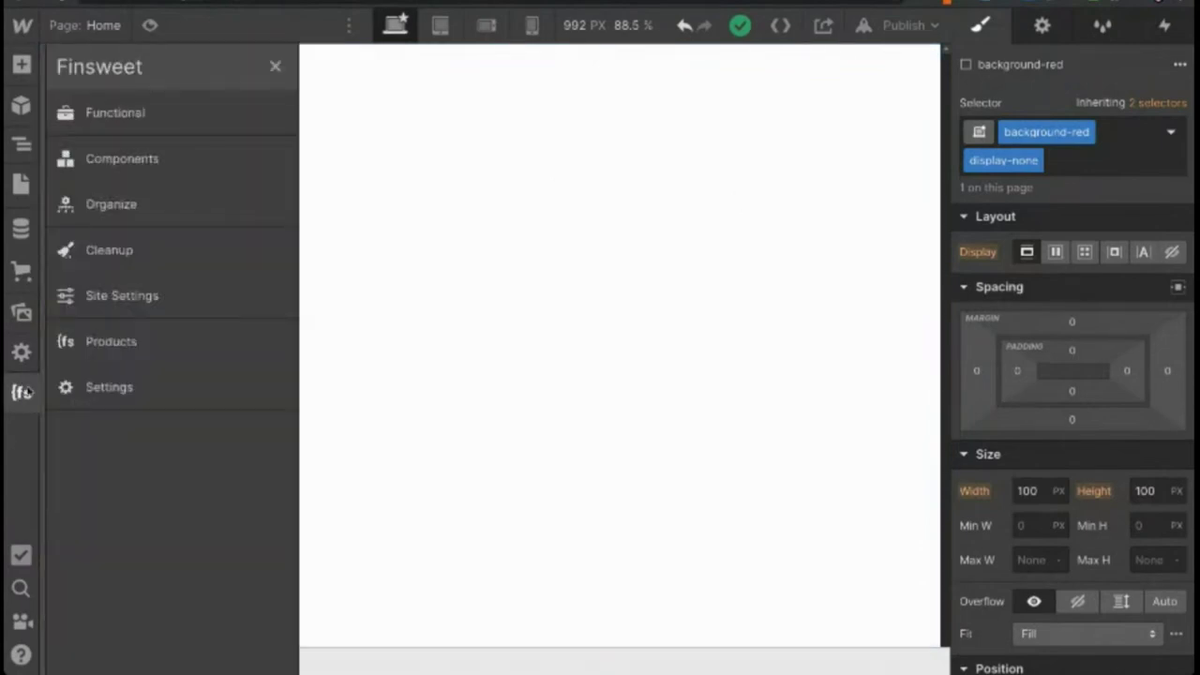
left_click(152, 200)
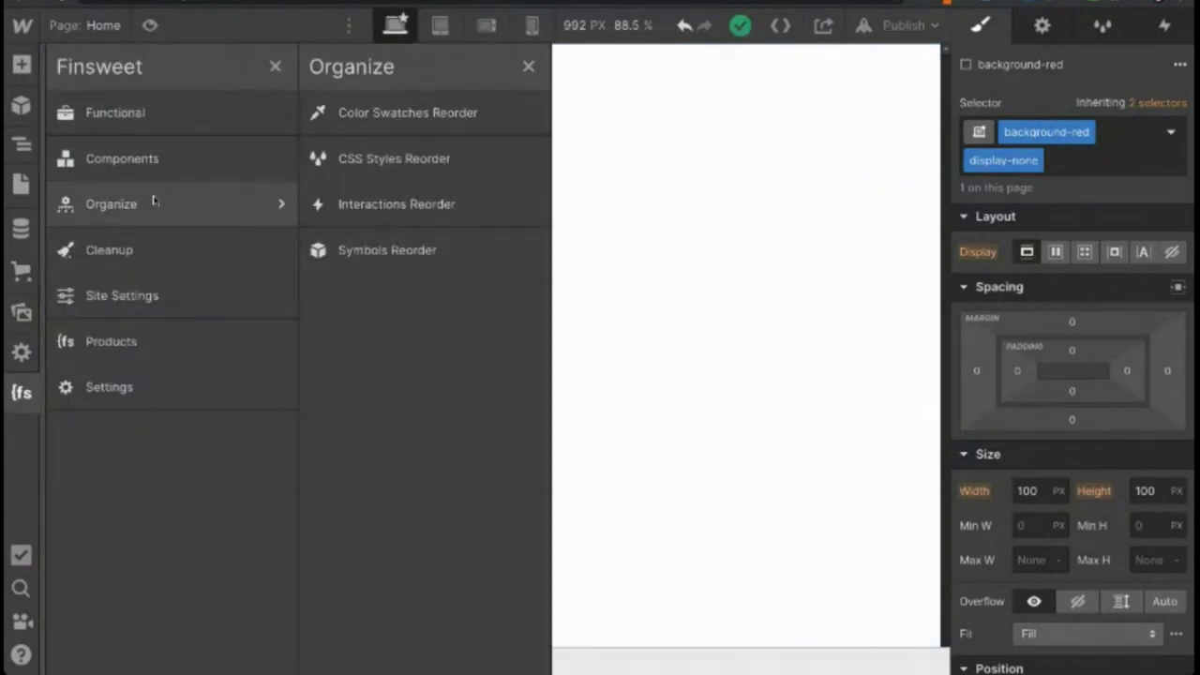
left_click(359, 161)
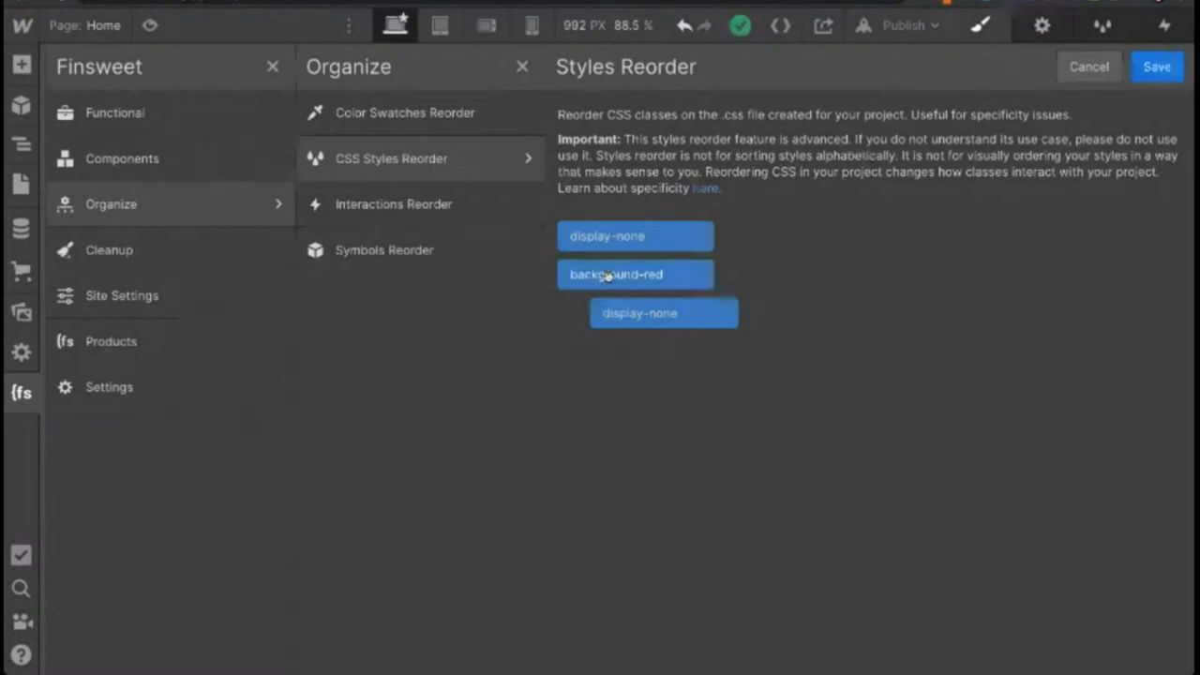
left_click_drag(608, 275, 616, 236)
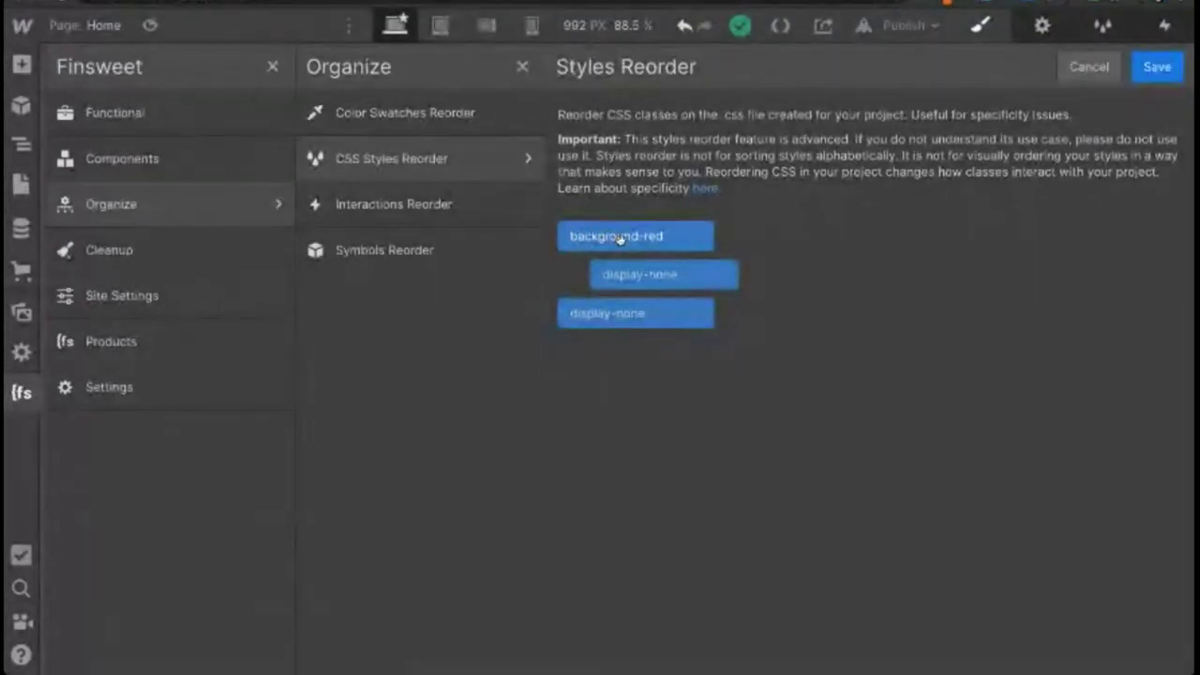
left_click(1153, 71)
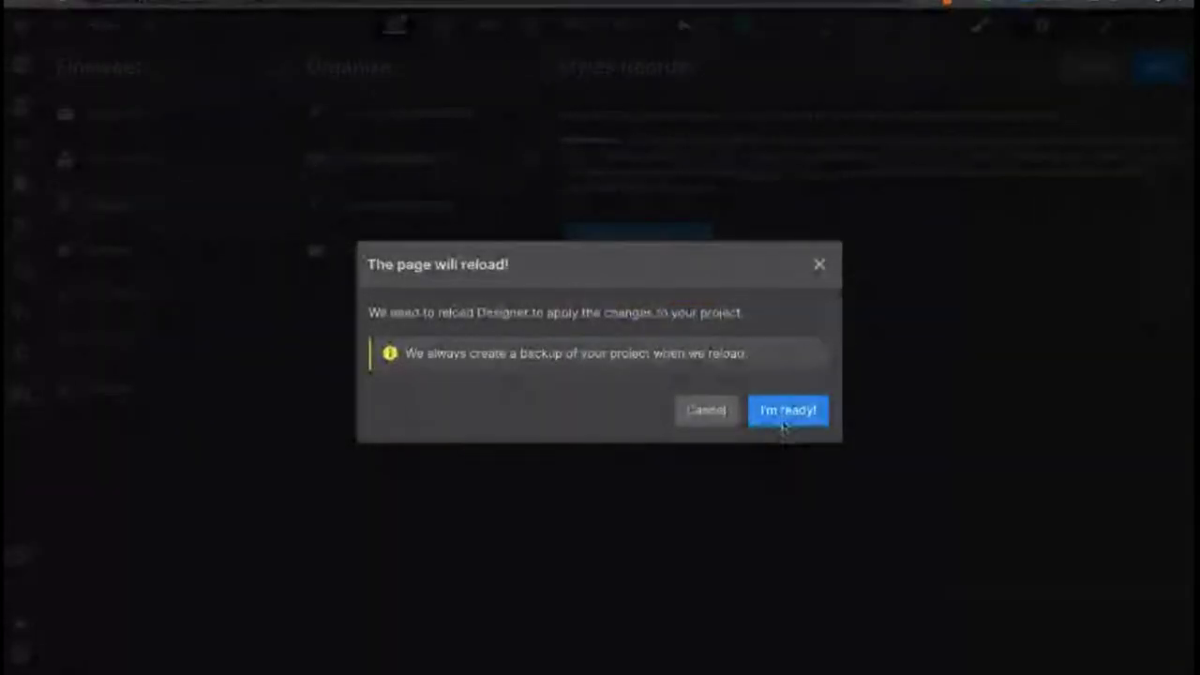
left_click(783, 419)
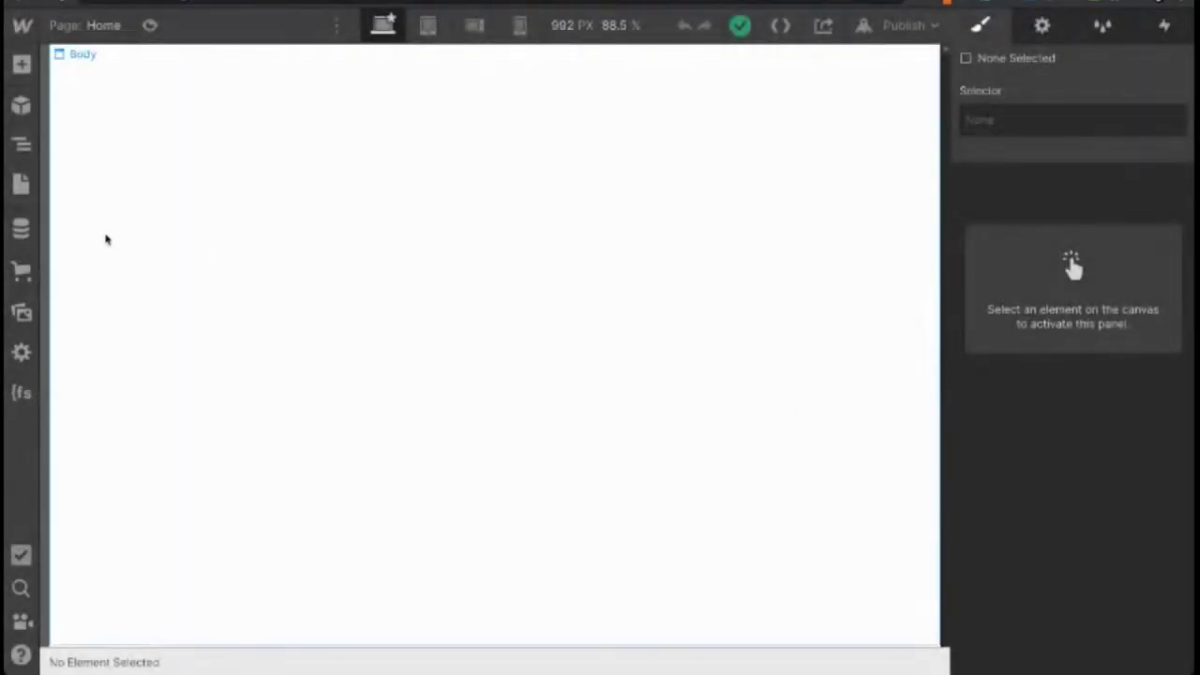
Select the background-red div, remove its display-none combo class and reapply it to test the reordered styles.
left_click(23, 150)
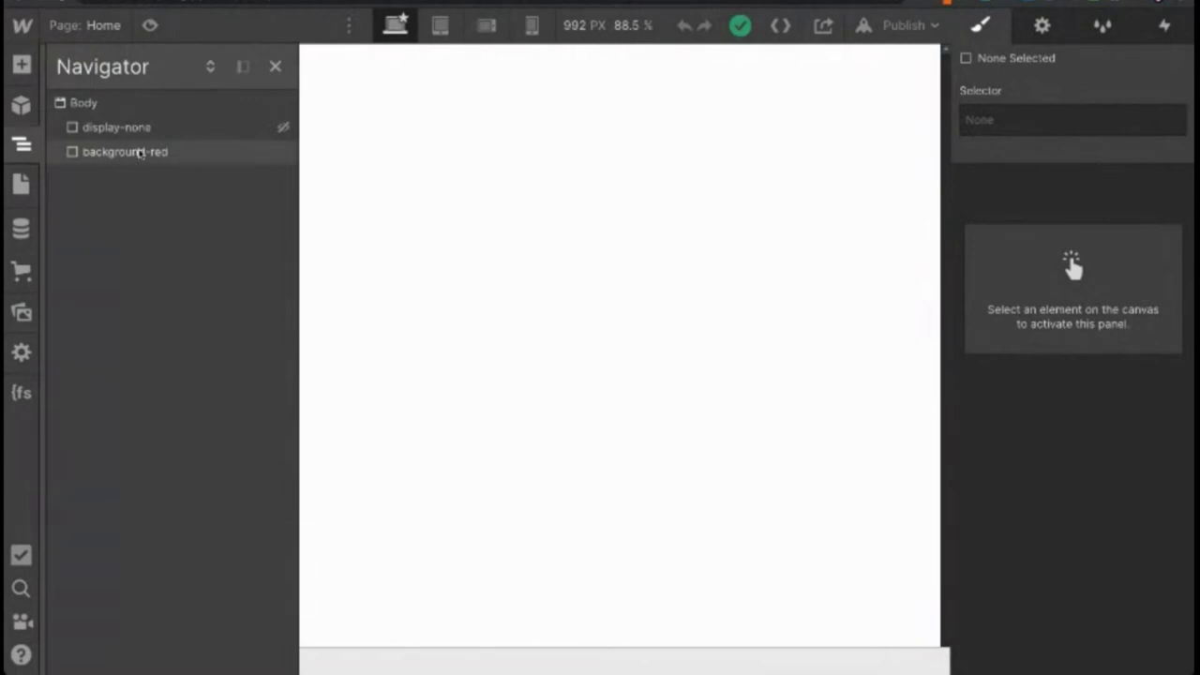
left_click(138, 152)
left_click(275, 65)
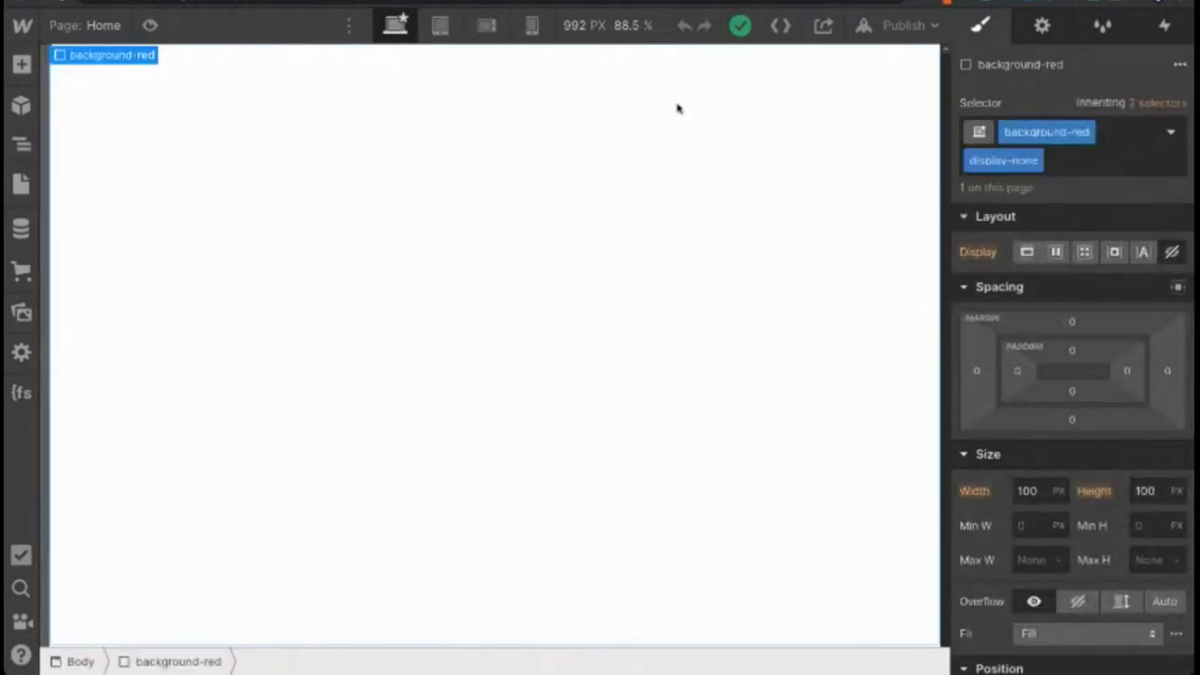
left_click(1090, 163)
key("BackSpace")
key("Escape")
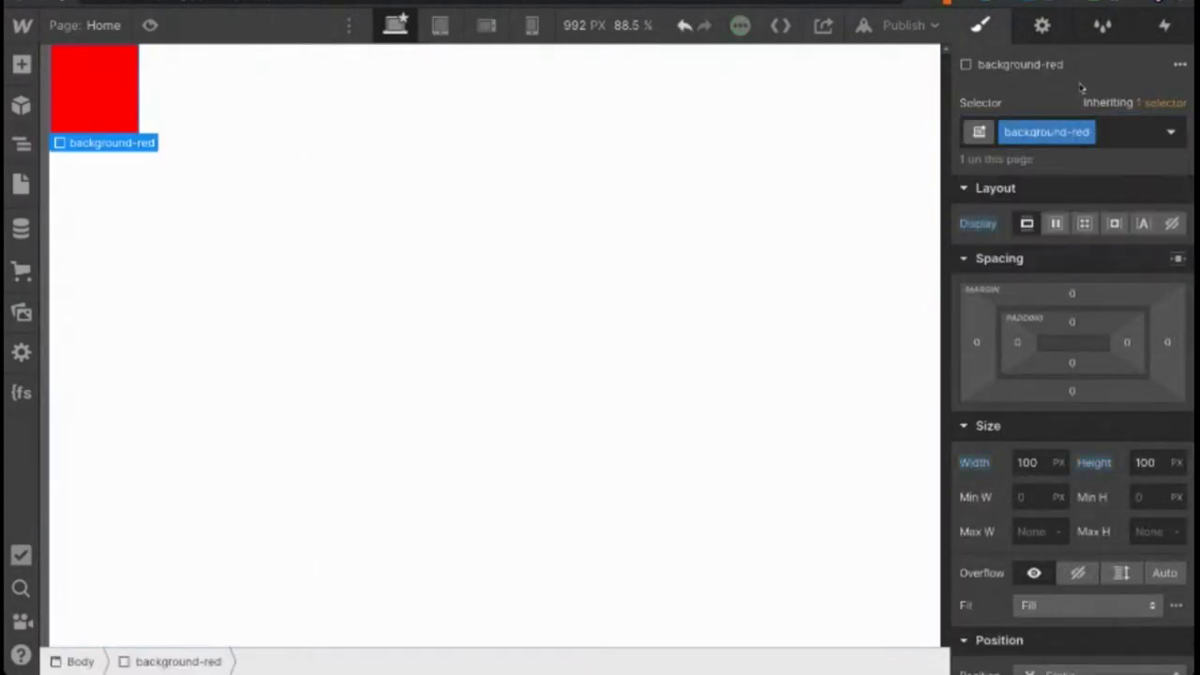
left_click(1114, 131)
left_click(1015, 246)
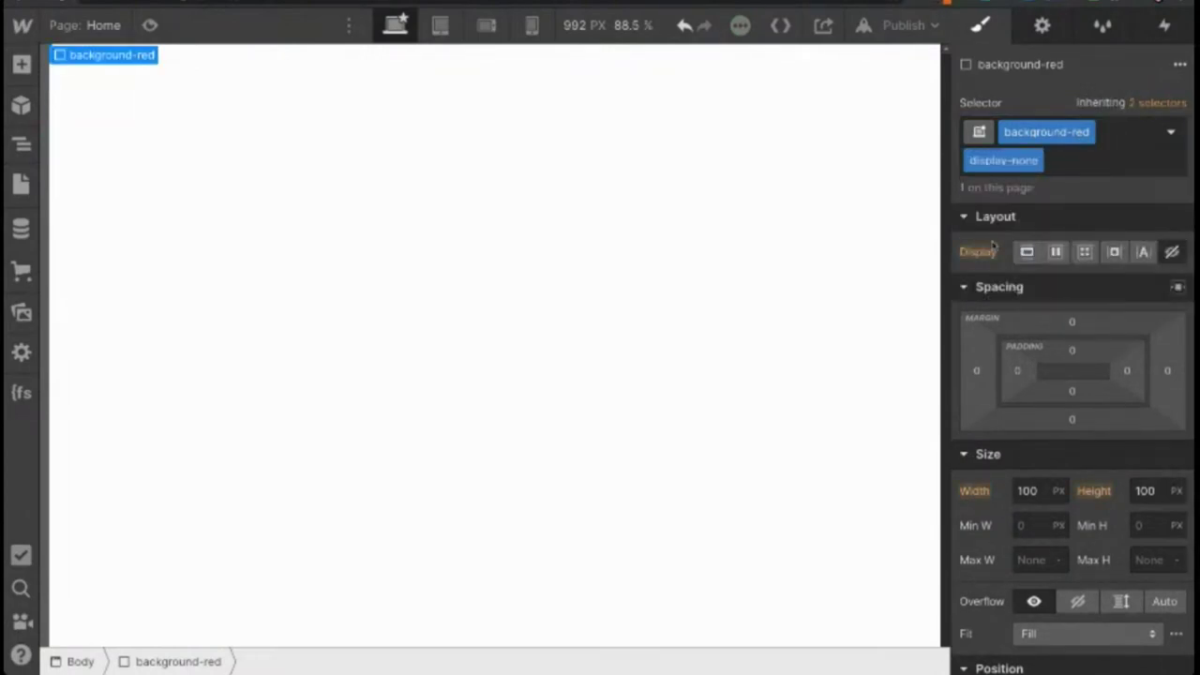